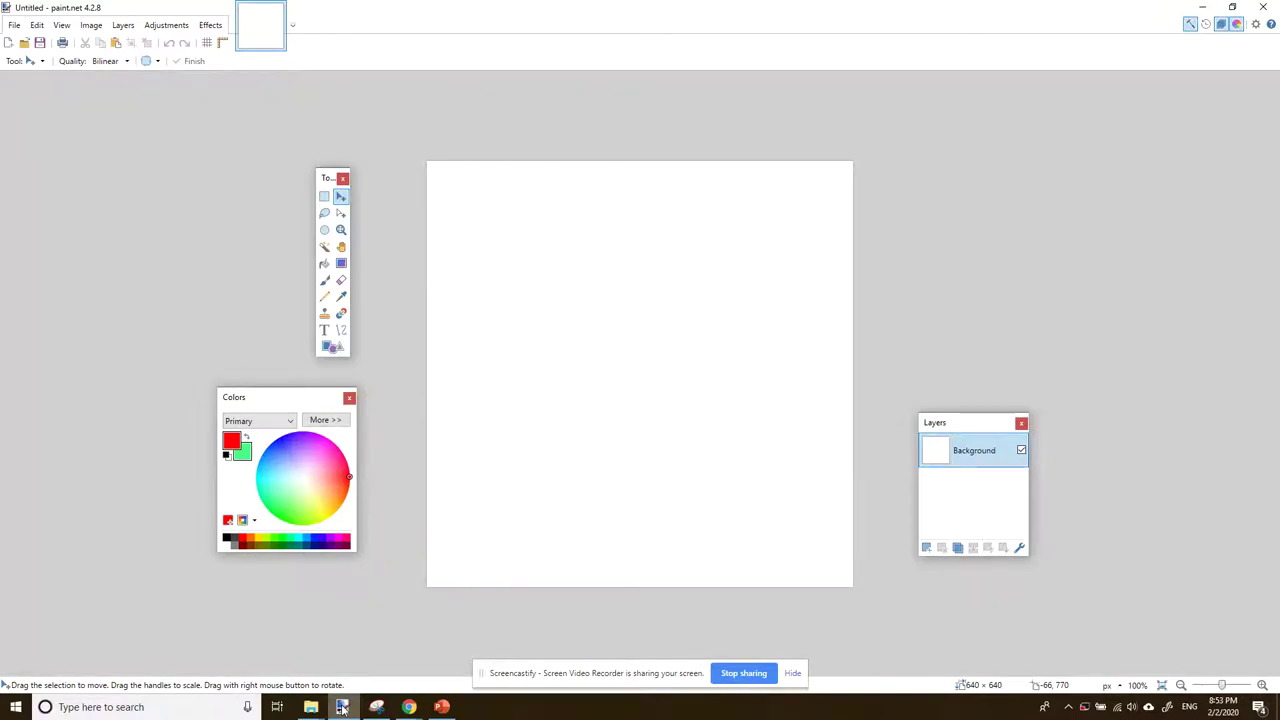
Go back to the Pixabay homepage in the browser and search for 'aberdeen'
click(409, 707)
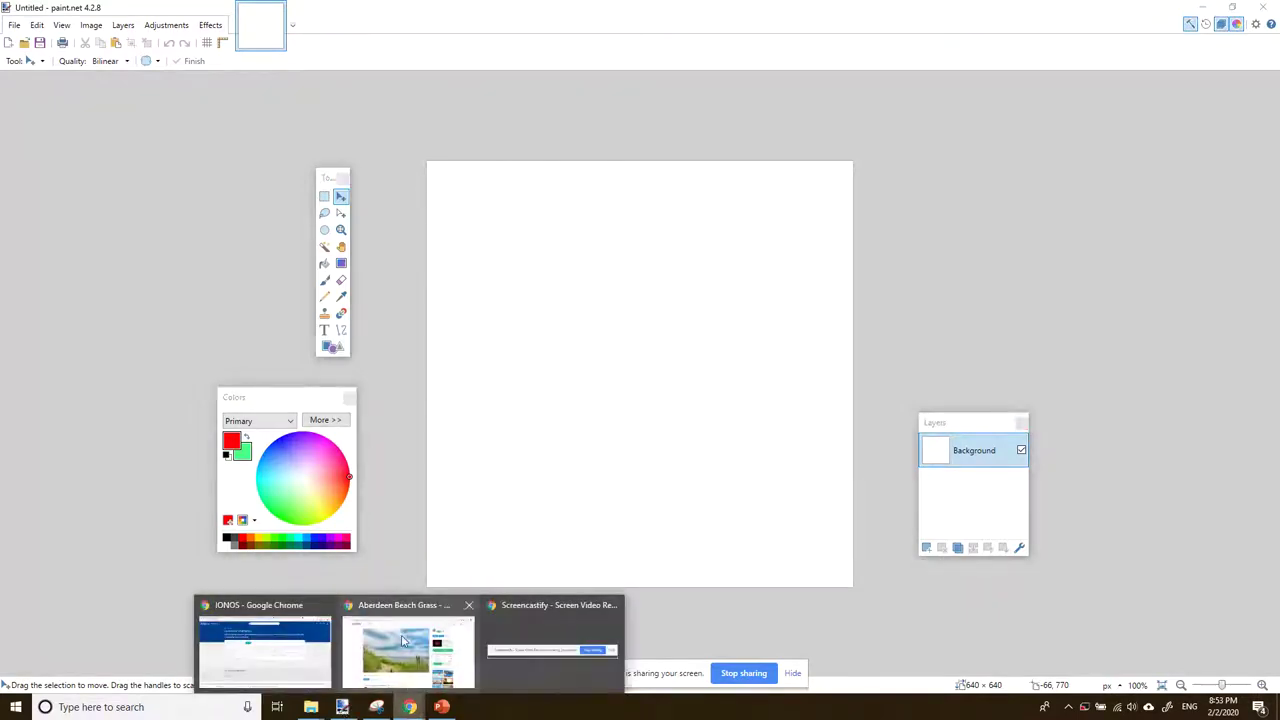
click(403, 641)
click(106, 77)
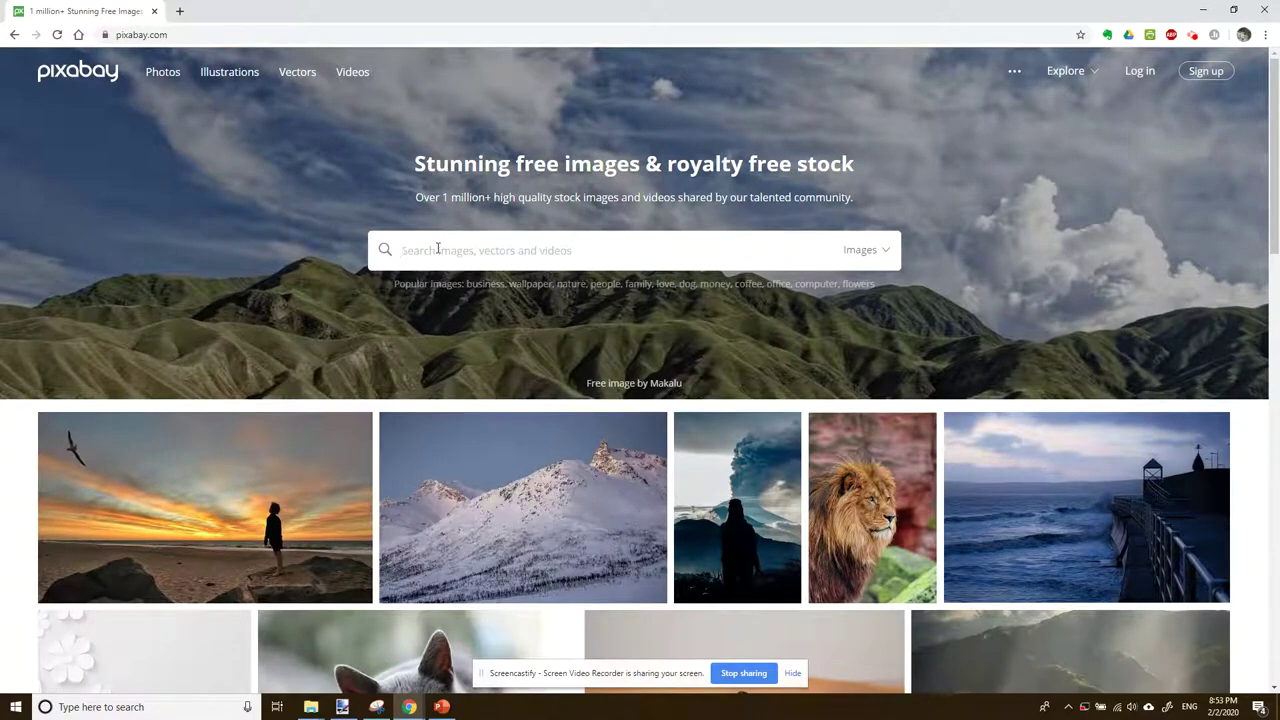
text(aberdeen)
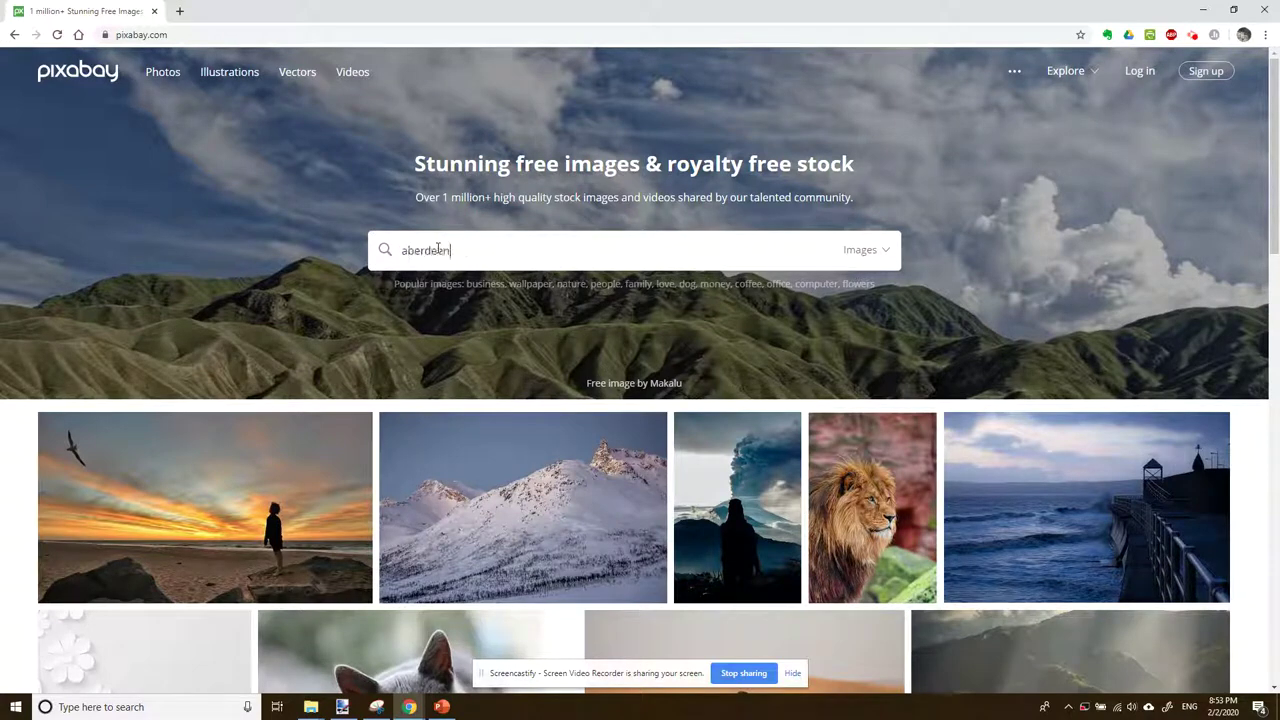
key(Return)
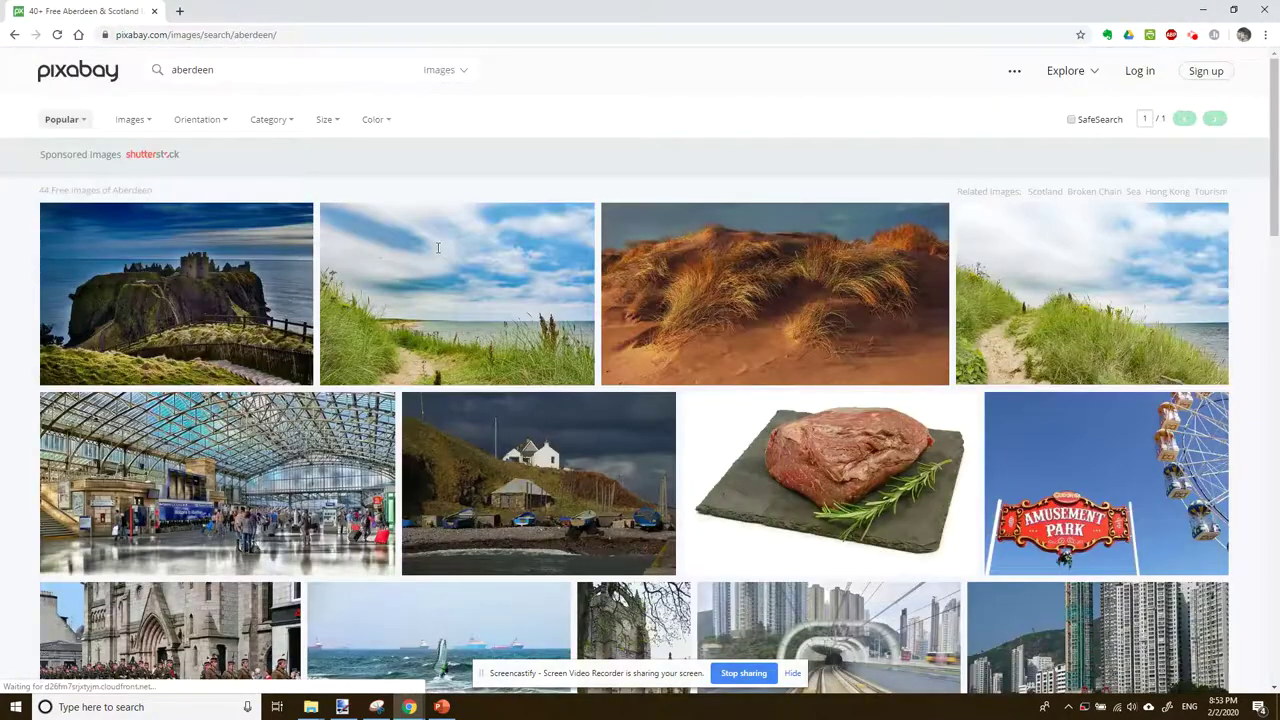
Open the Aberdeen Beach Grass photo and pick its 640×426 download size
click(504, 310)
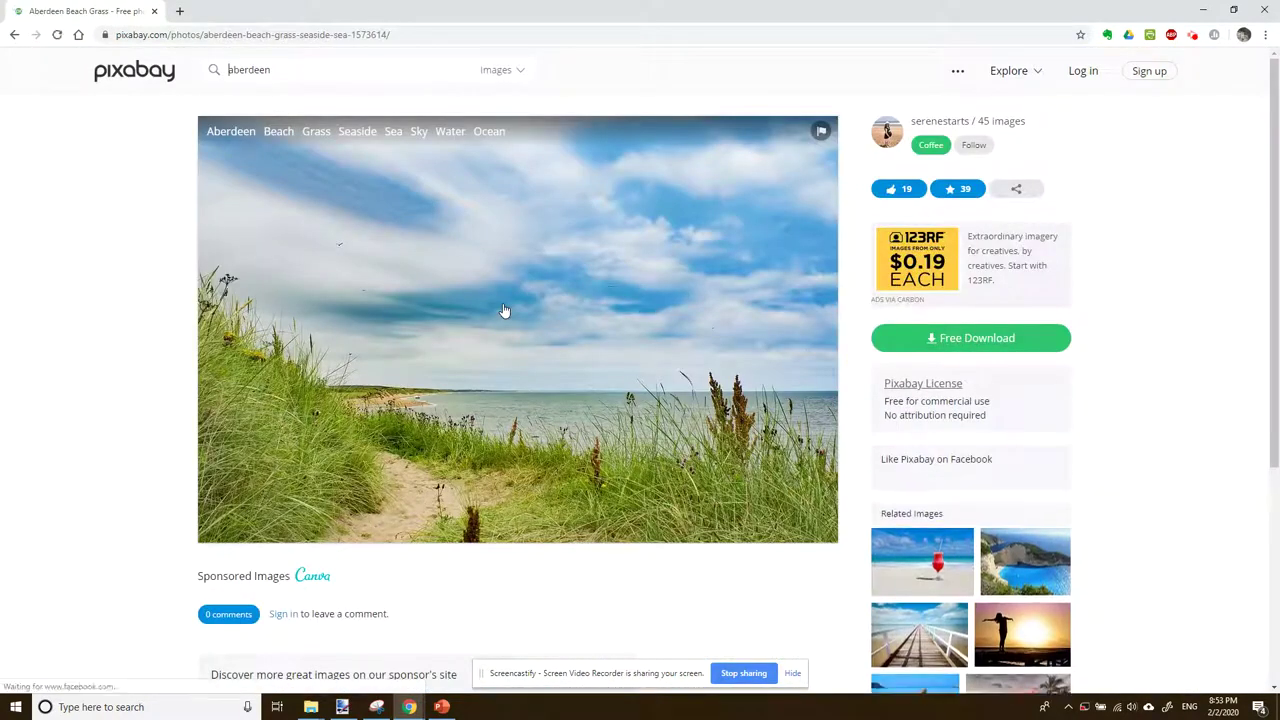
click(1001, 340)
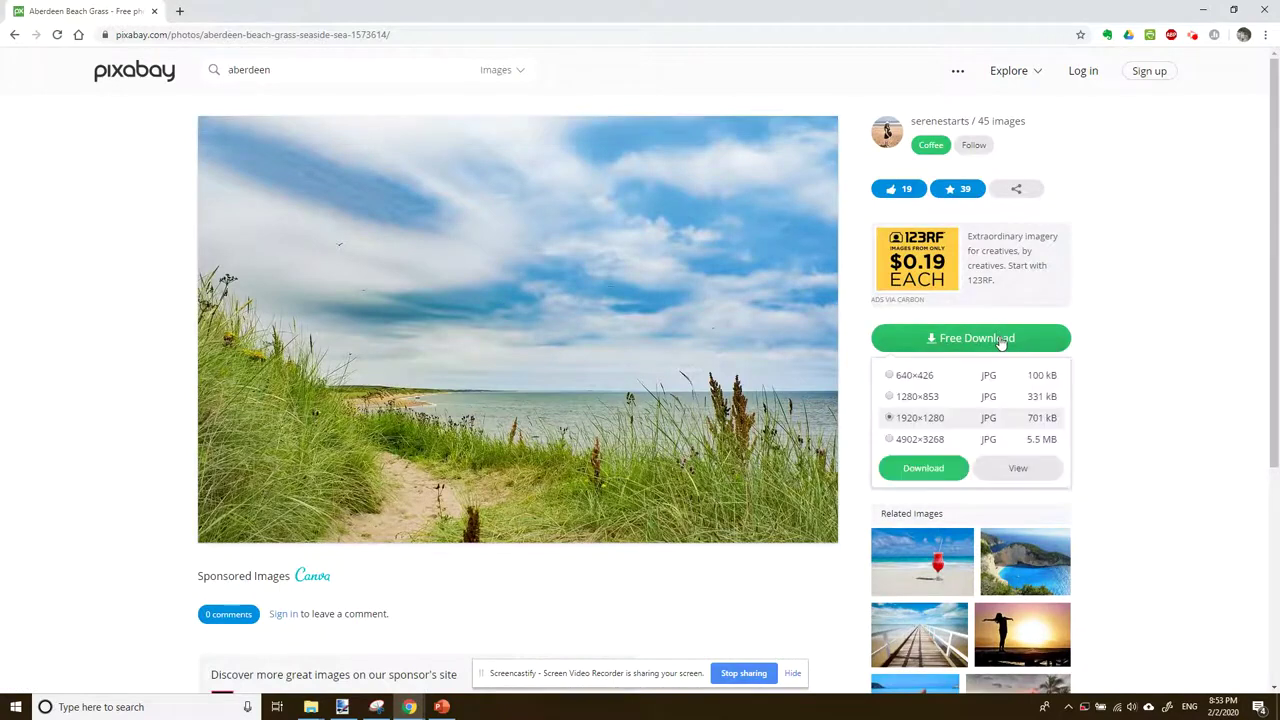
click(916, 376)
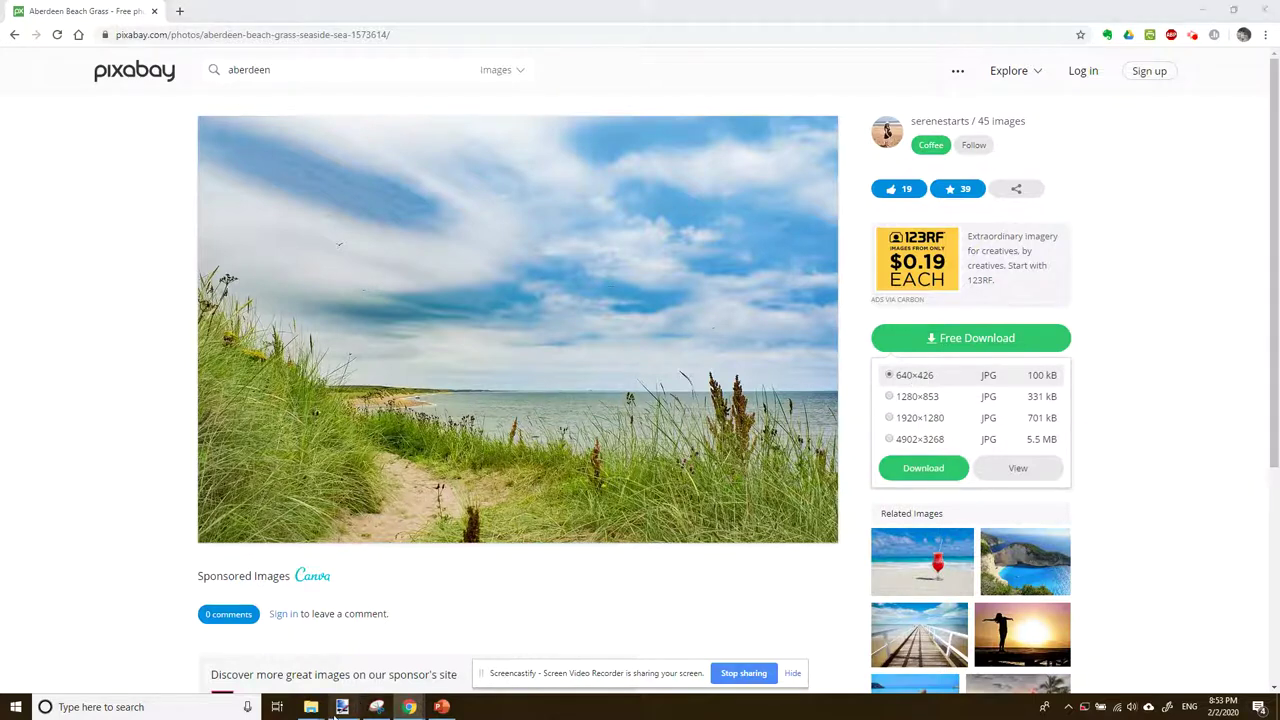
click(342, 707)
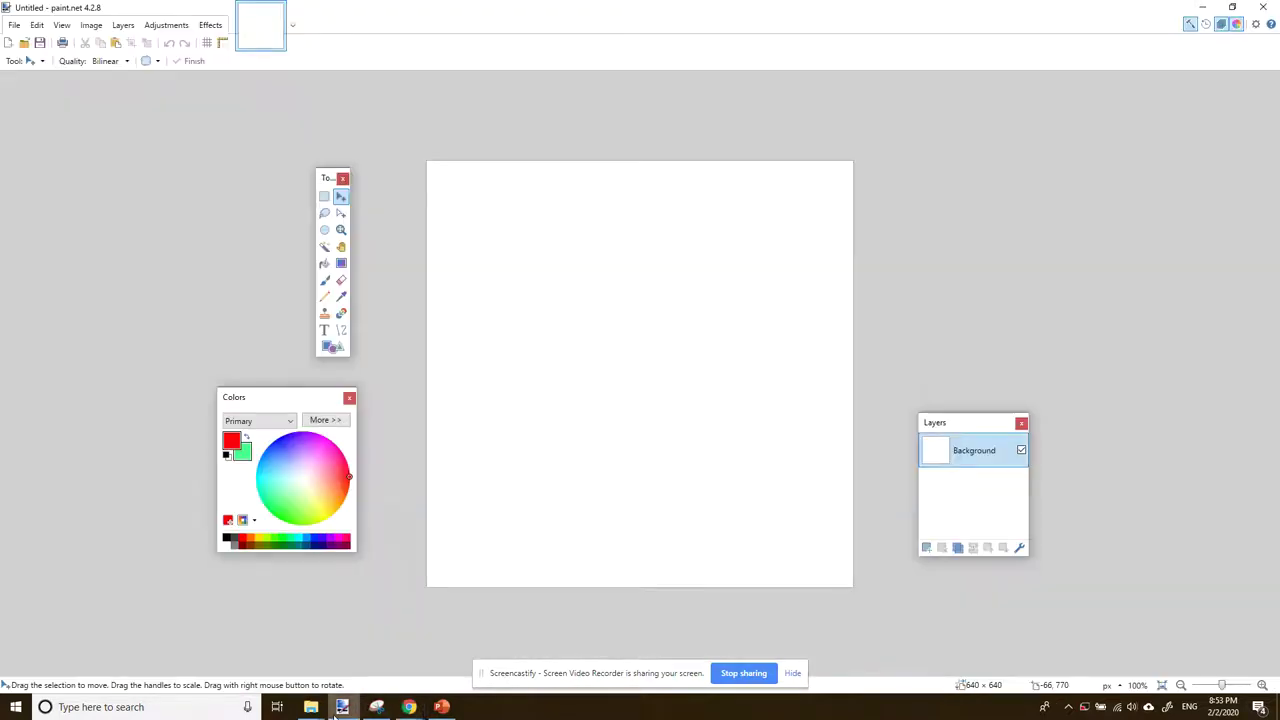
Open the Aberdeen beach photo aberdeen-1573614_640.jpg from Downloads
click(24, 45)
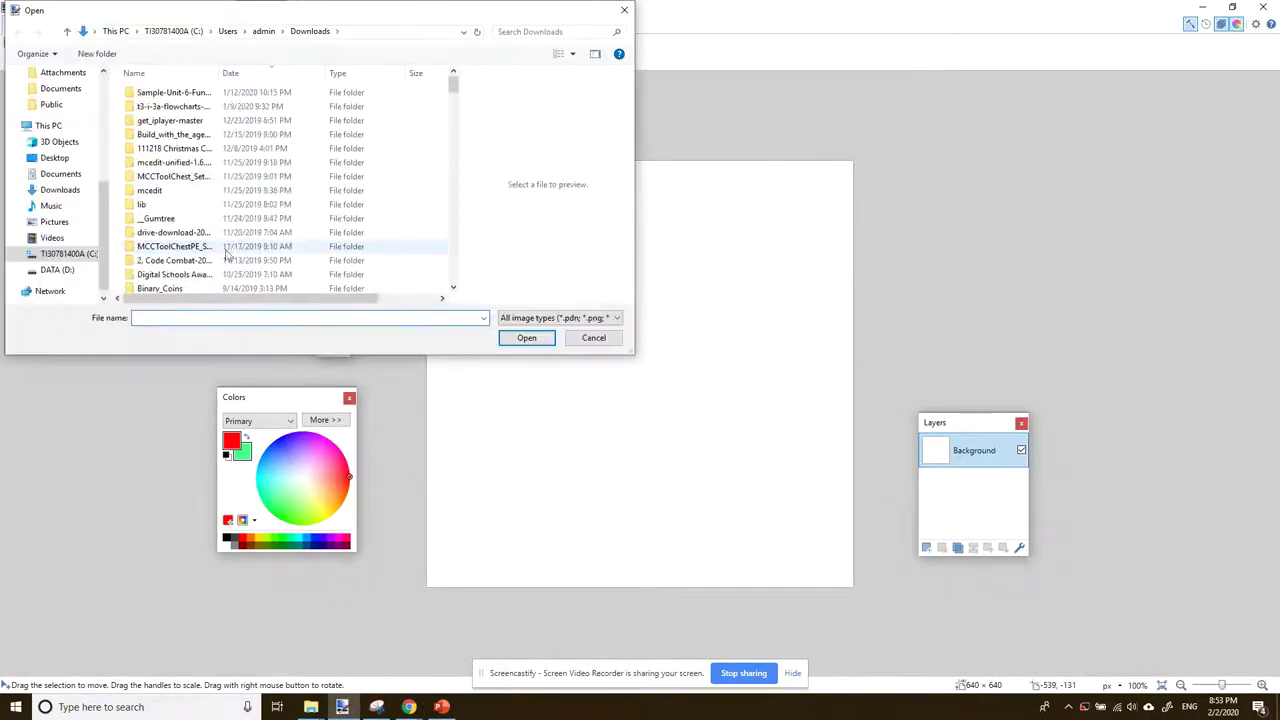
text(aberd)
key(Return)
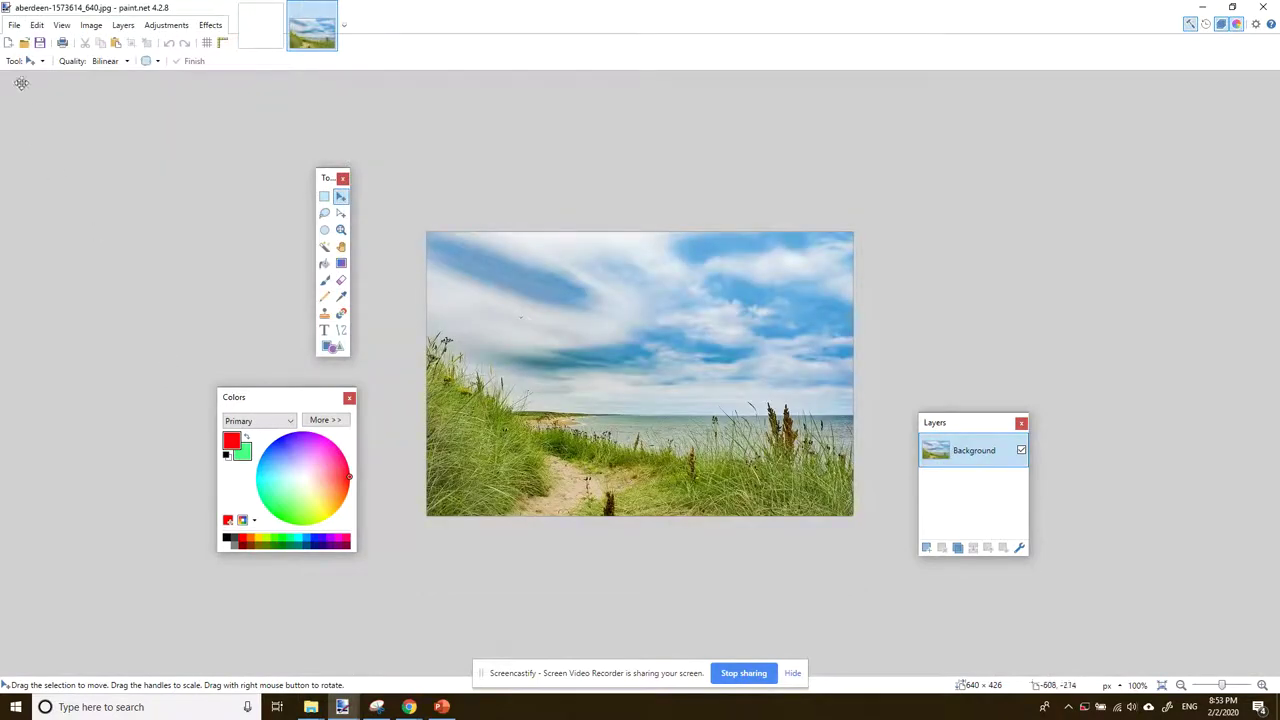
Open the dog sticker sheet dog-1454225_640.png as a second document
click(27, 42)
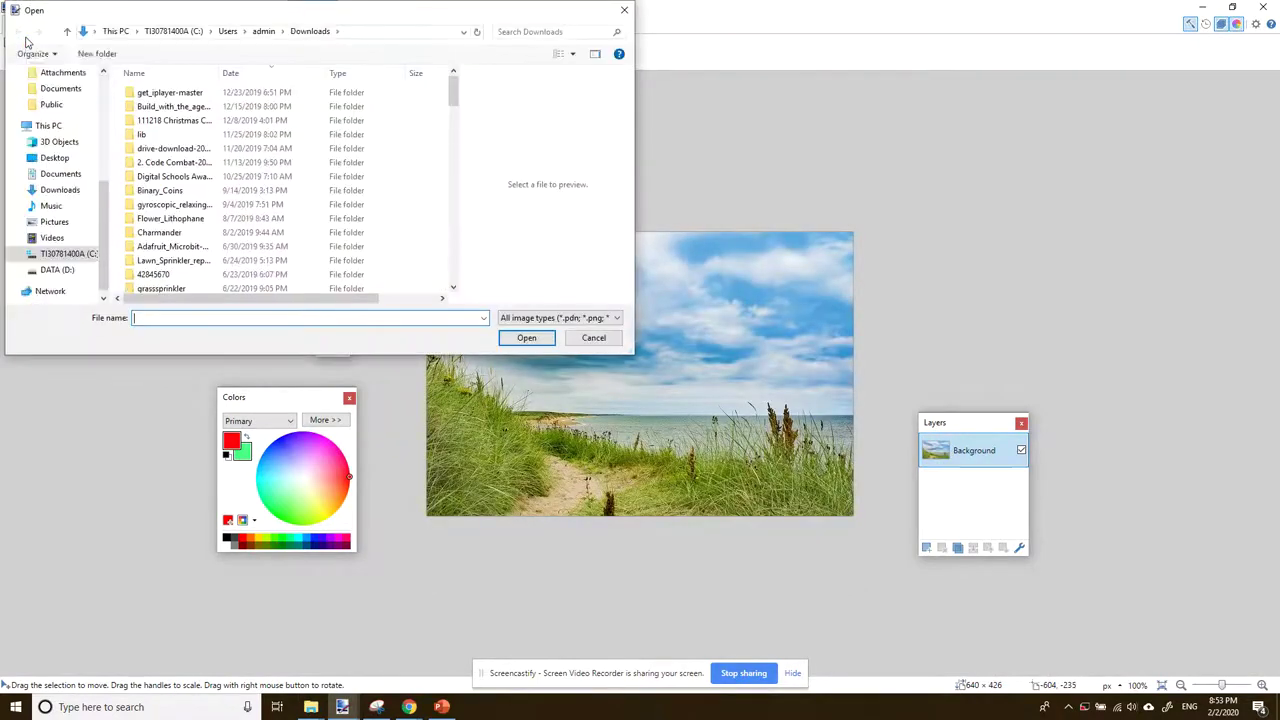
text(dog)
key(Down)
key(Down)
key(Return)
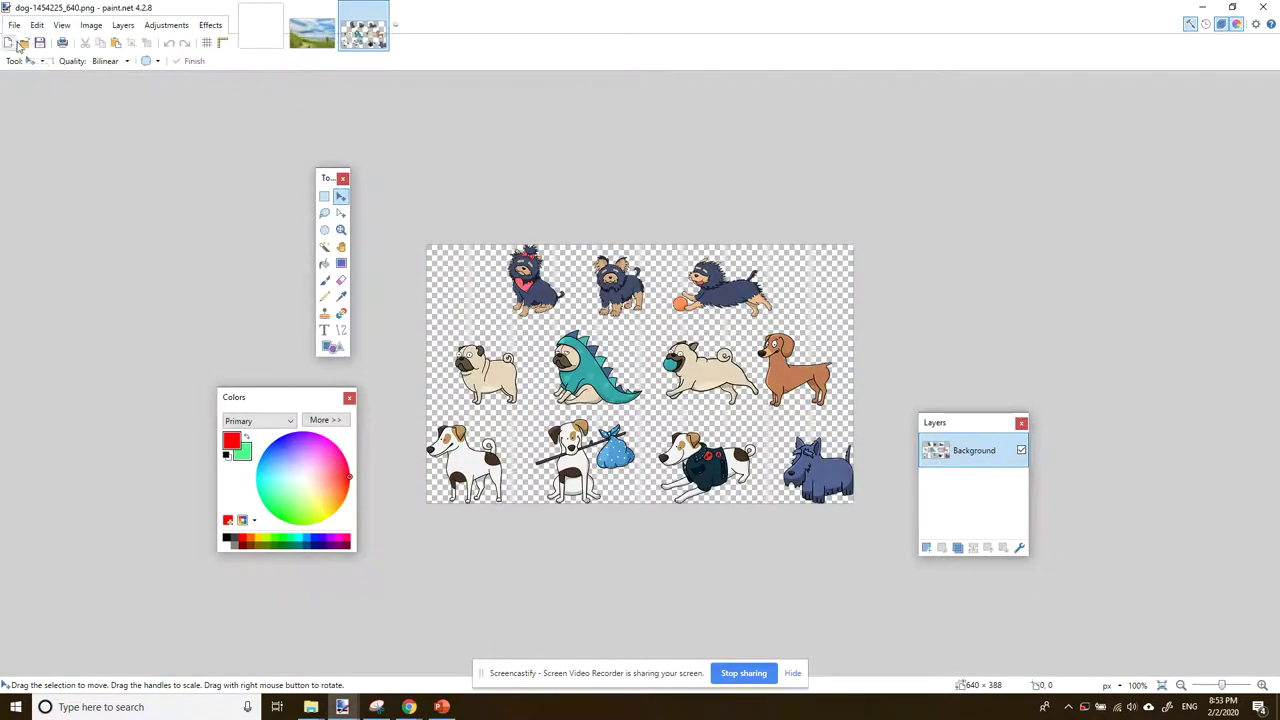
Open the blue frisbee image frisbee-295056_640.png as a third document
click(24, 42)
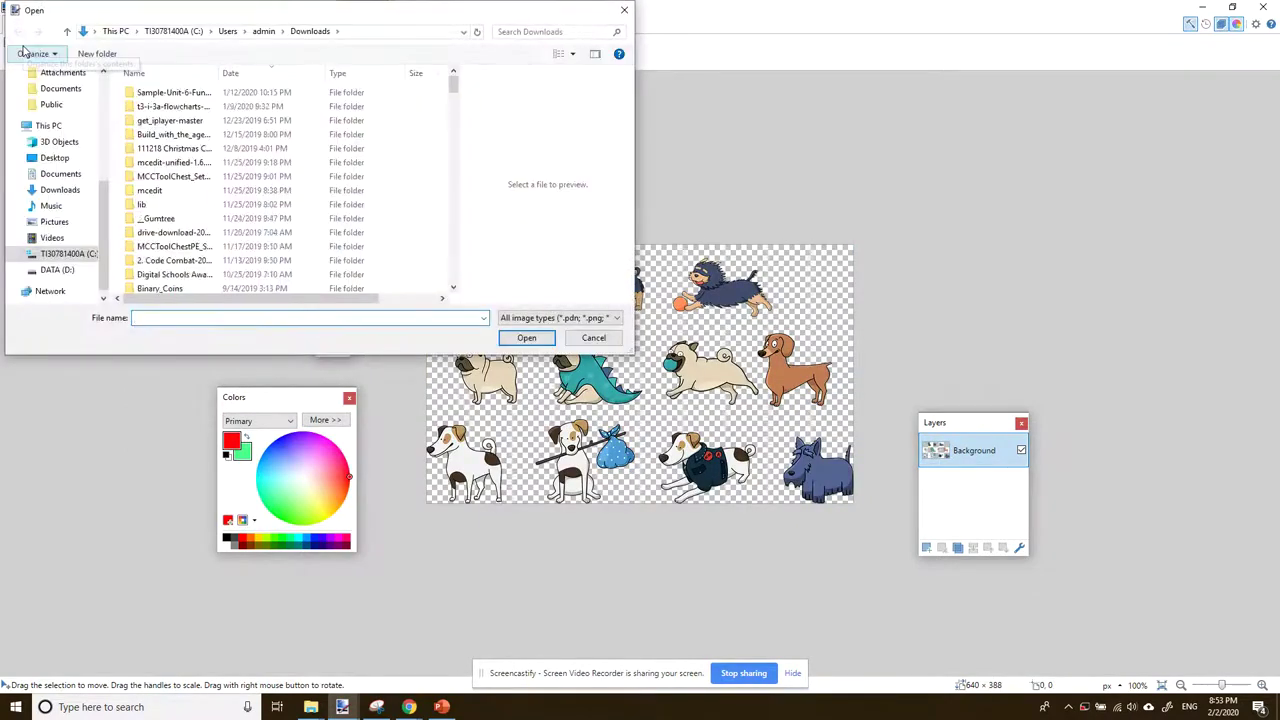
text(fri)
key(Down)
key(Return)
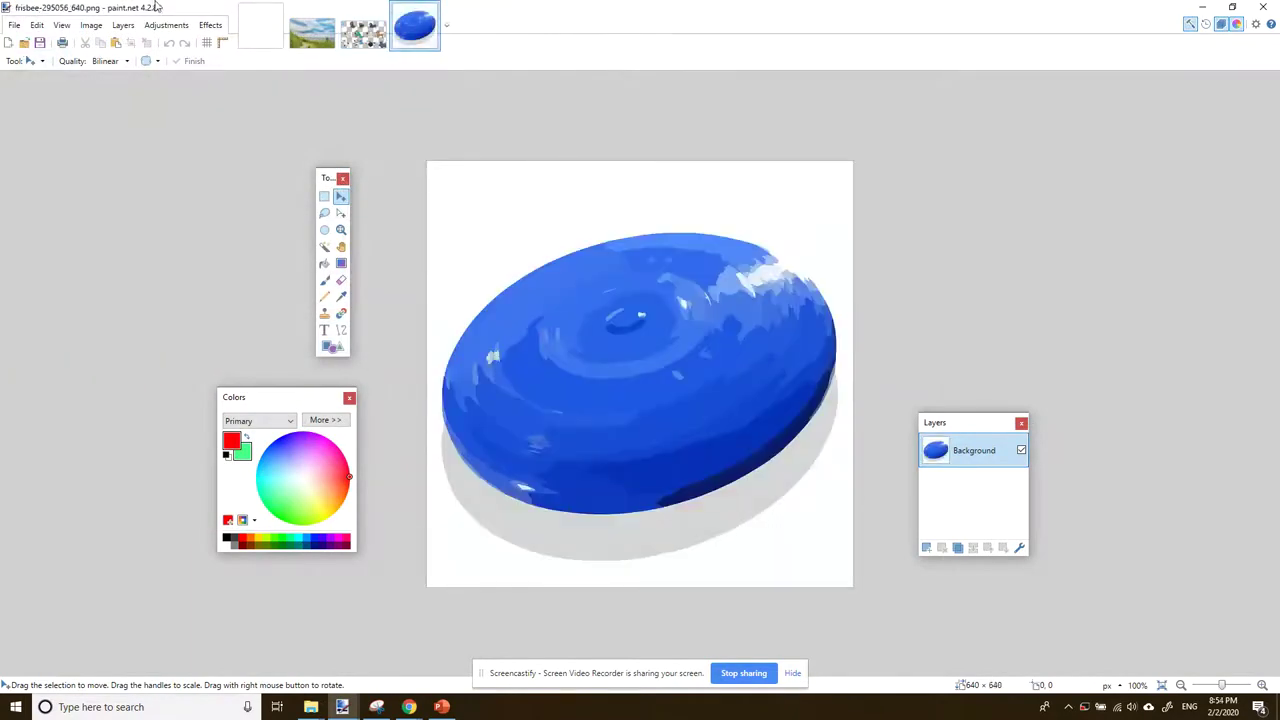
On the dog sticker sheet, lasso the running pug with the teal frisbee and copy it
click(312, 37)
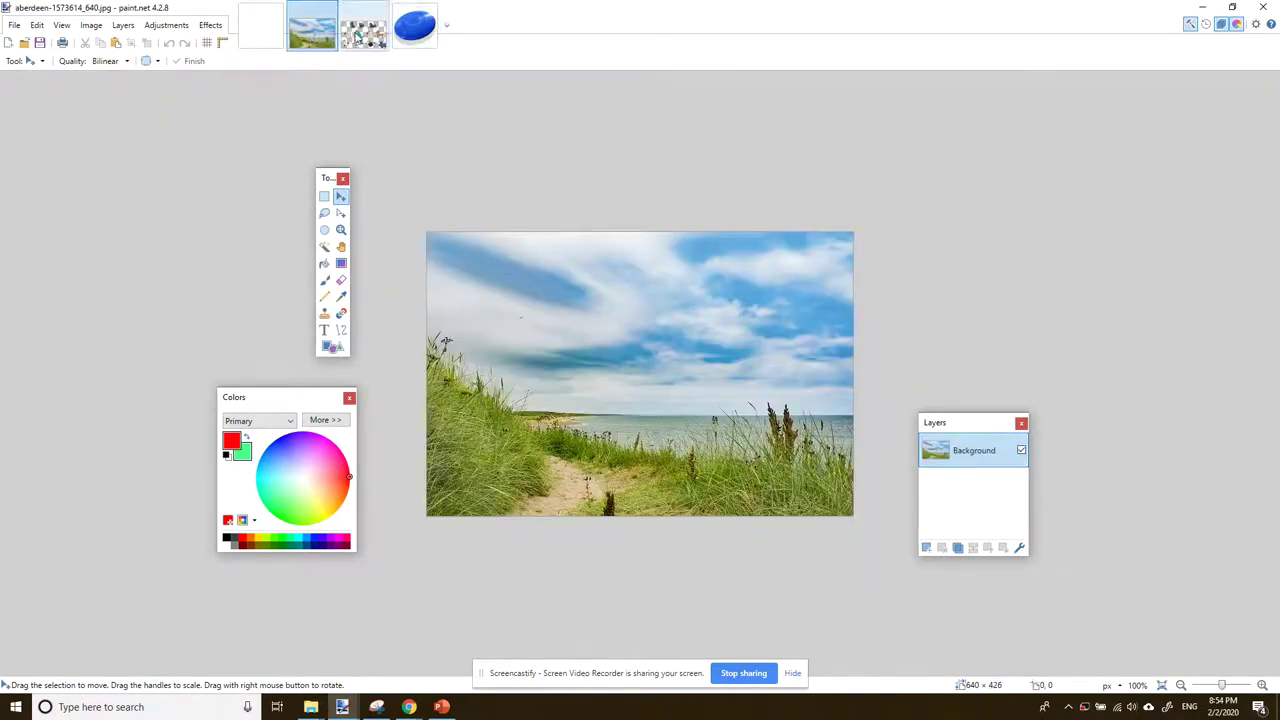
click(360, 36)
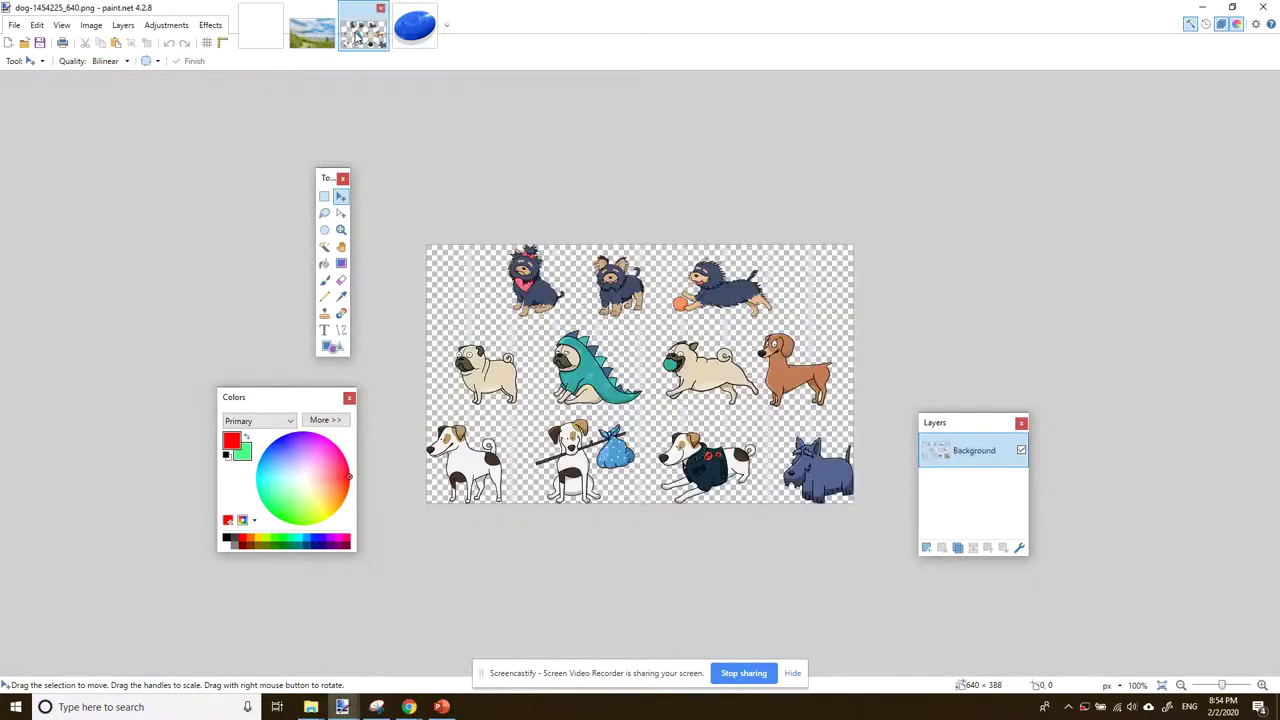
click(324, 215)
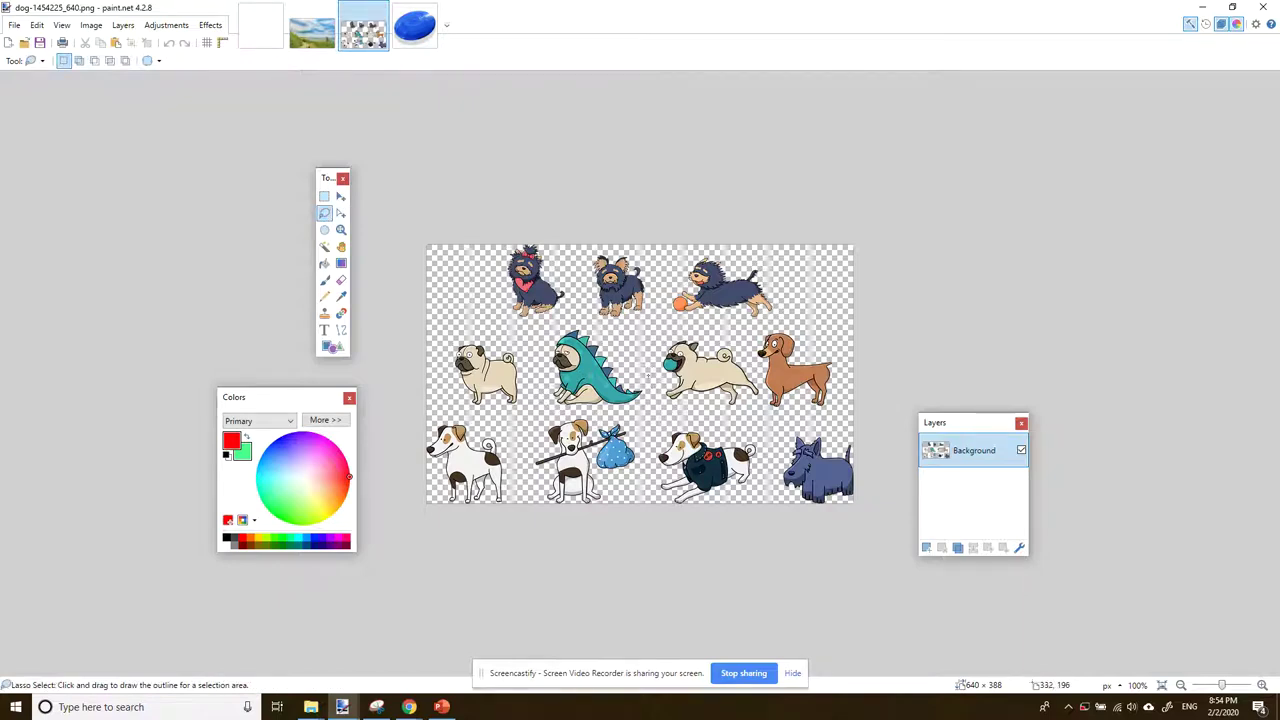
mouse_move(647, 373)
mouse_down()
mouse_move(652, 345)
mouse_move(685, 327)
mouse_move(745, 348)
mouse_move(763, 395)
mouse_move(712, 418)
mouse_move(682, 414)
mouse_move(660, 402)
mouse_move(652, 367)
mouse_up()
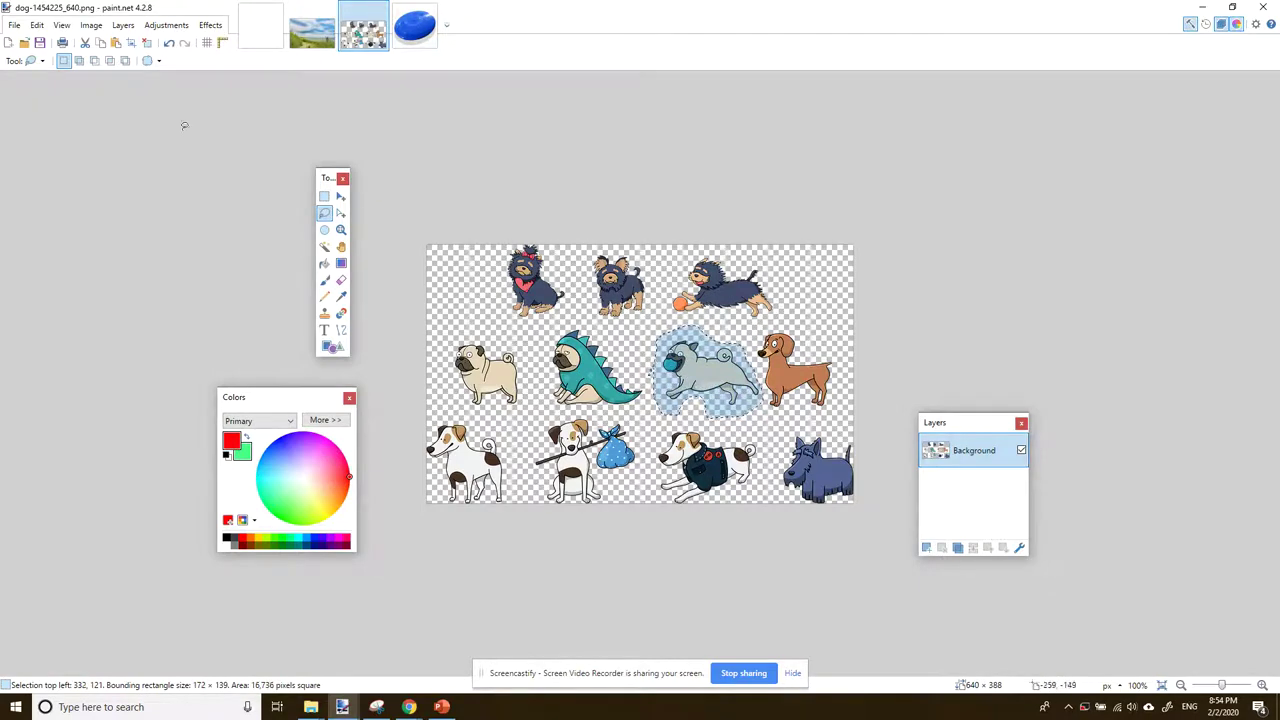
click(36, 25)
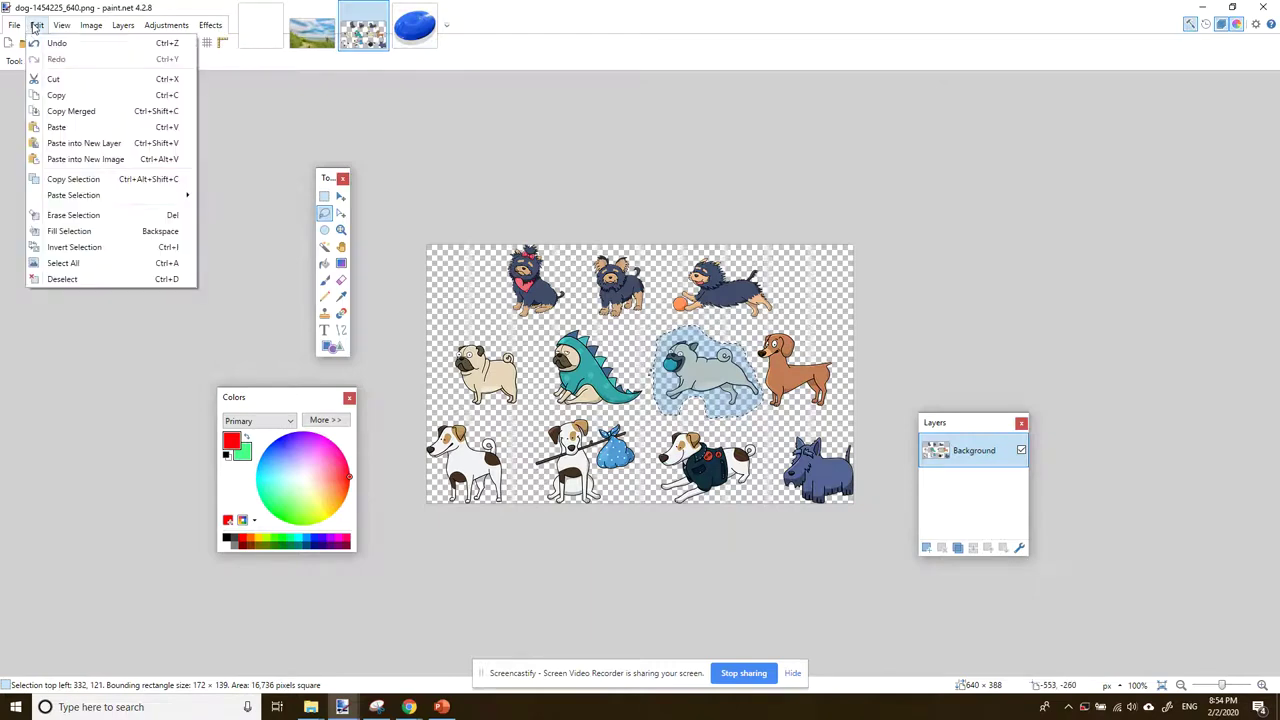
click(60, 95)
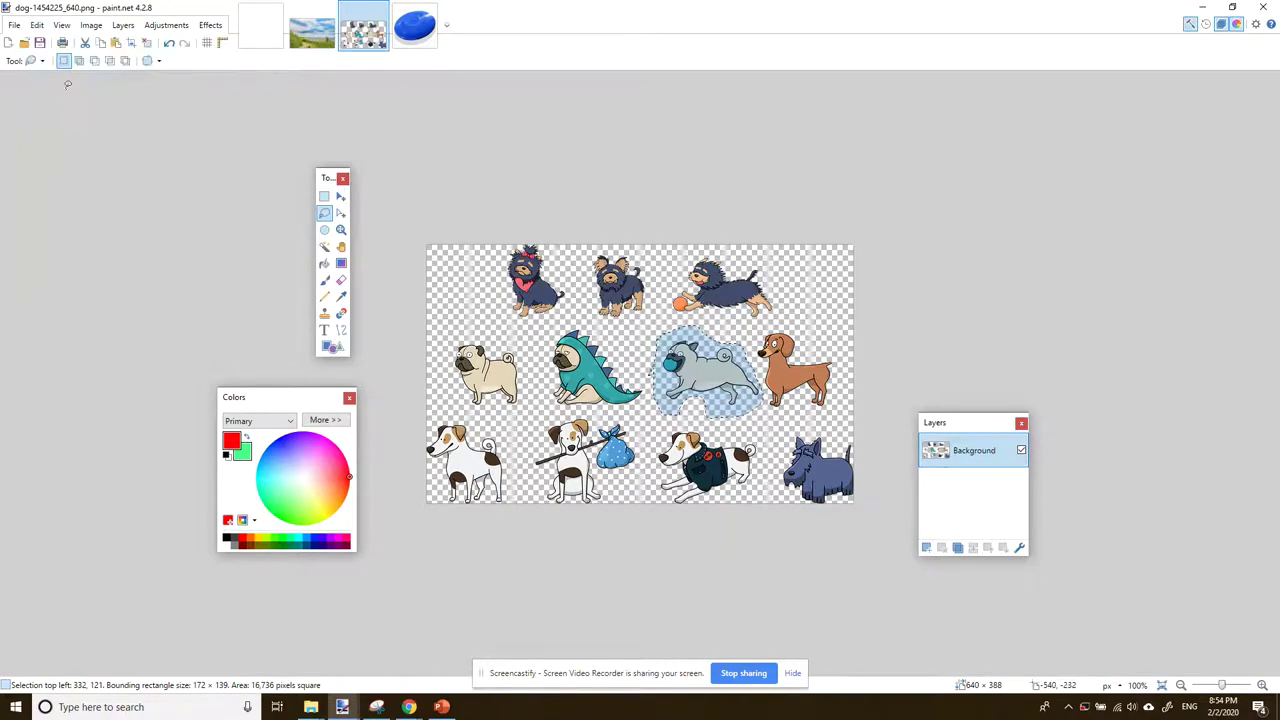
Paste the pug into a new layer of the beach photo and drag it down into the grass
click(309, 38)
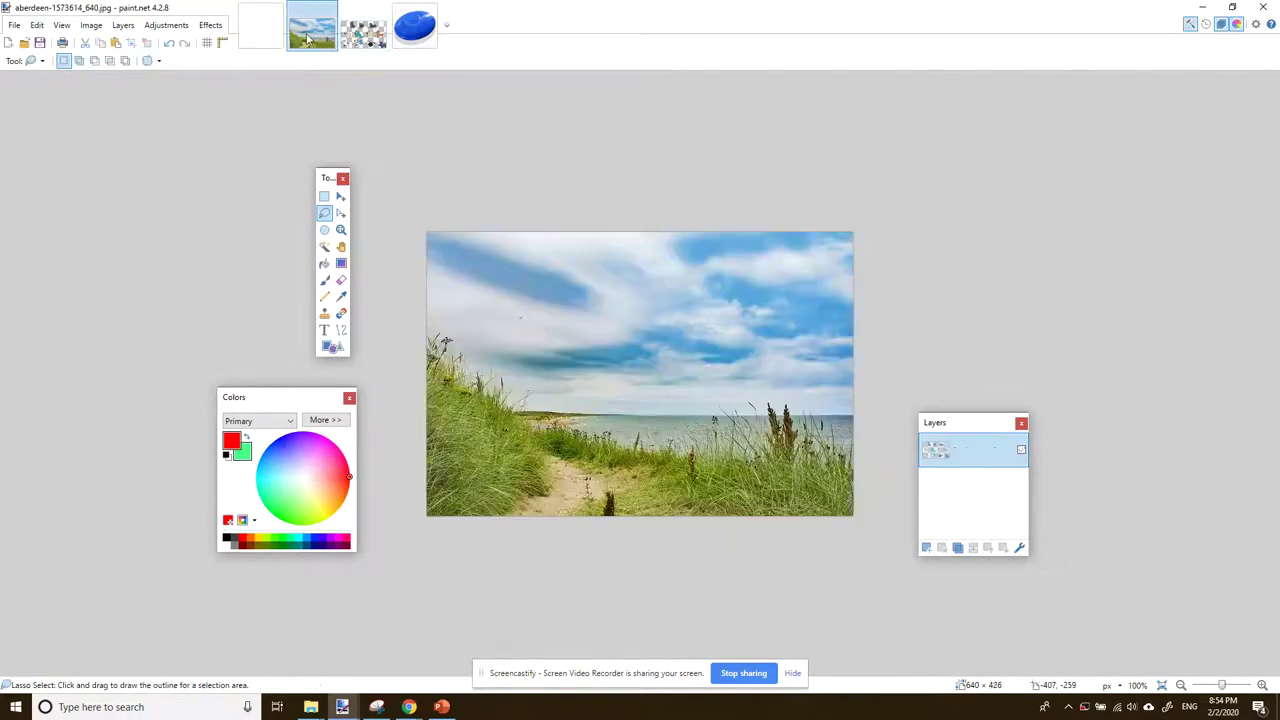
click(37, 28)
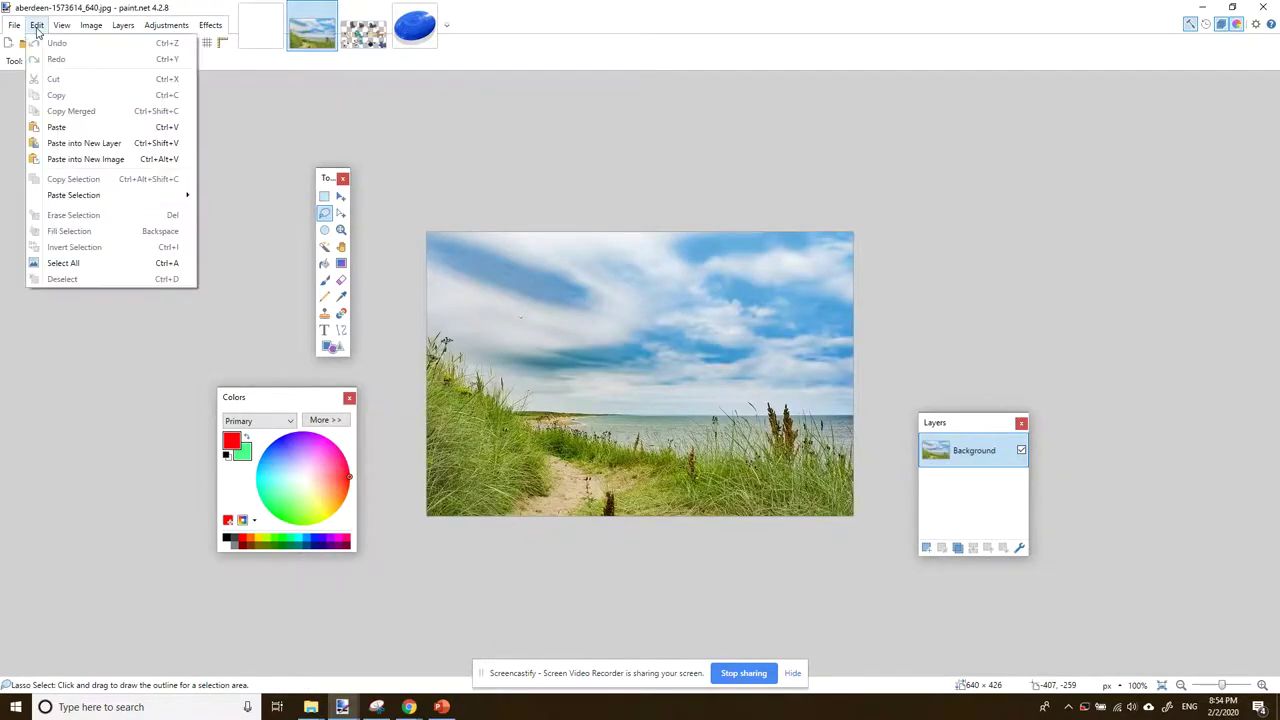
click(84, 143)
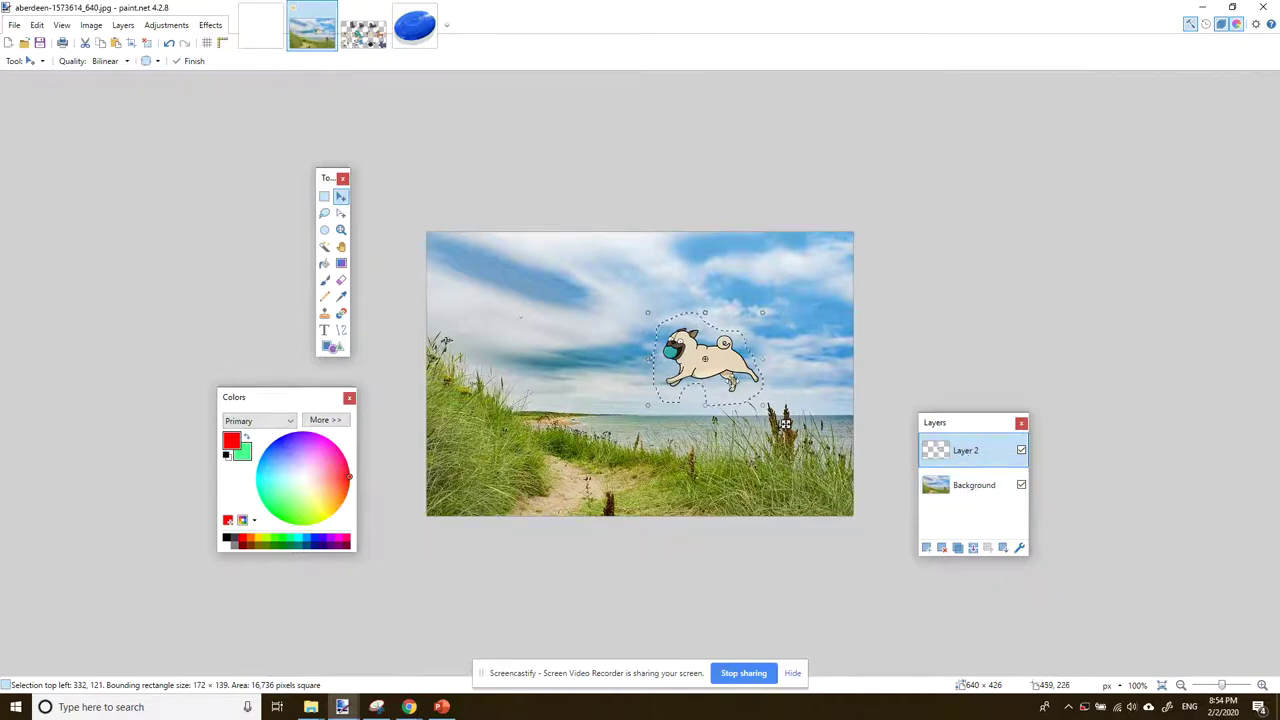
drag(785, 425, 813, 517)
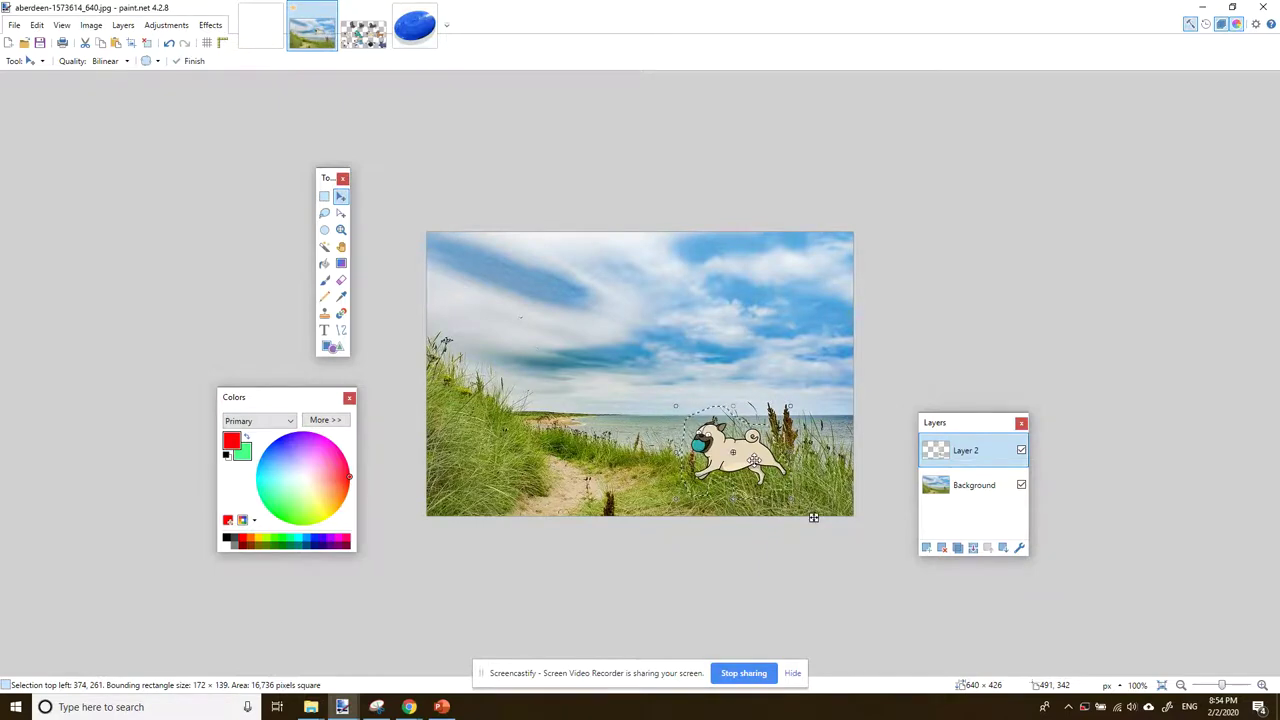
key(ctrl+d)
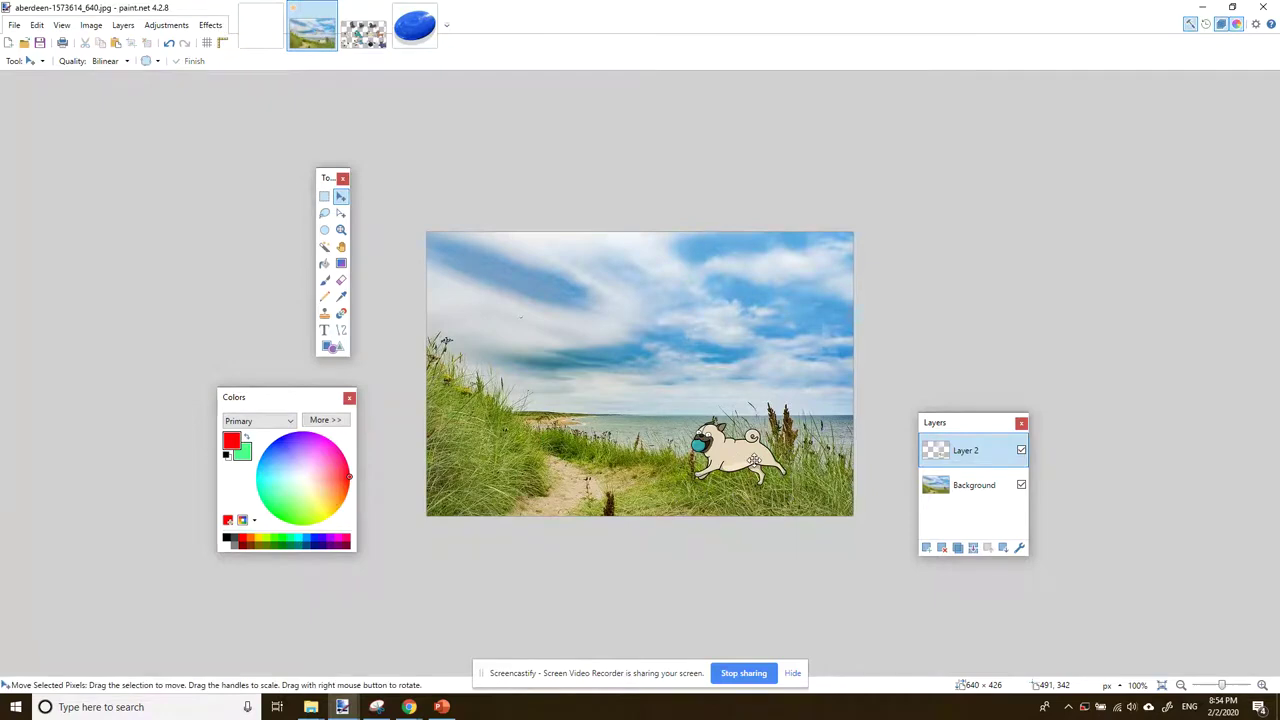
Toggle Layer 2 and Background visibility to check the pug, leaving both layers visible
click(1021, 451)
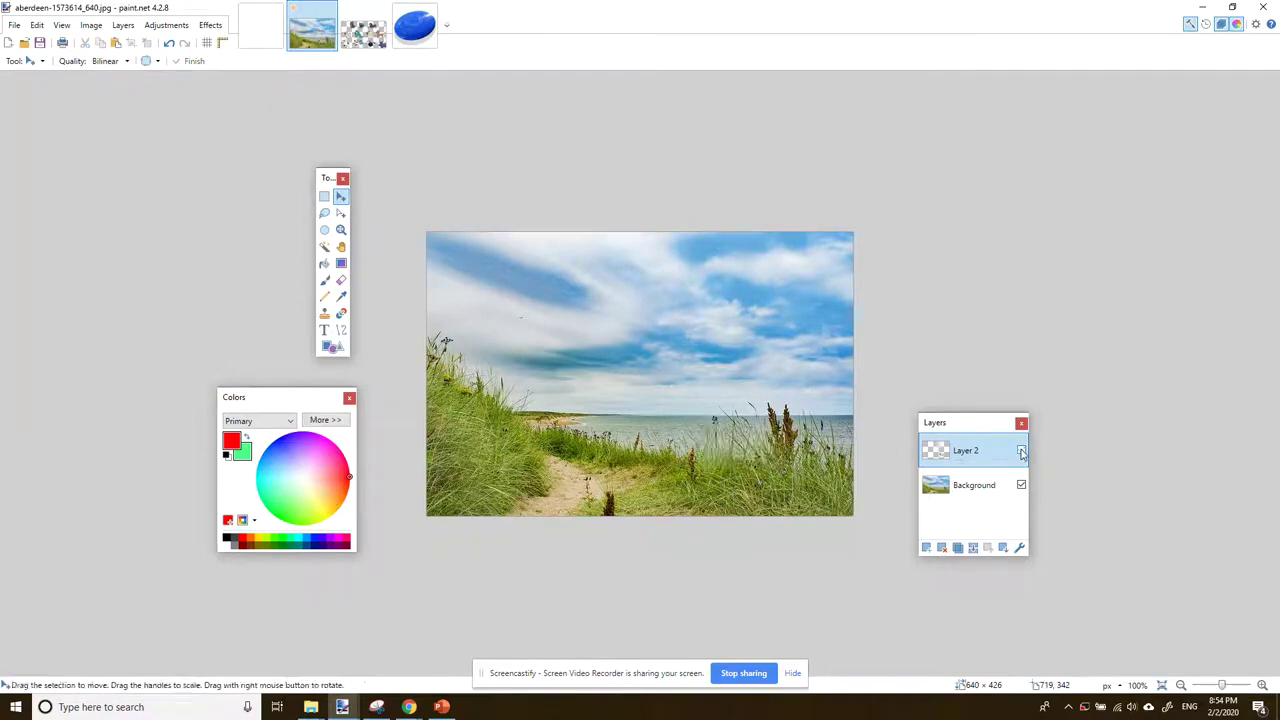
click(1021, 451)
click(1021, 486)
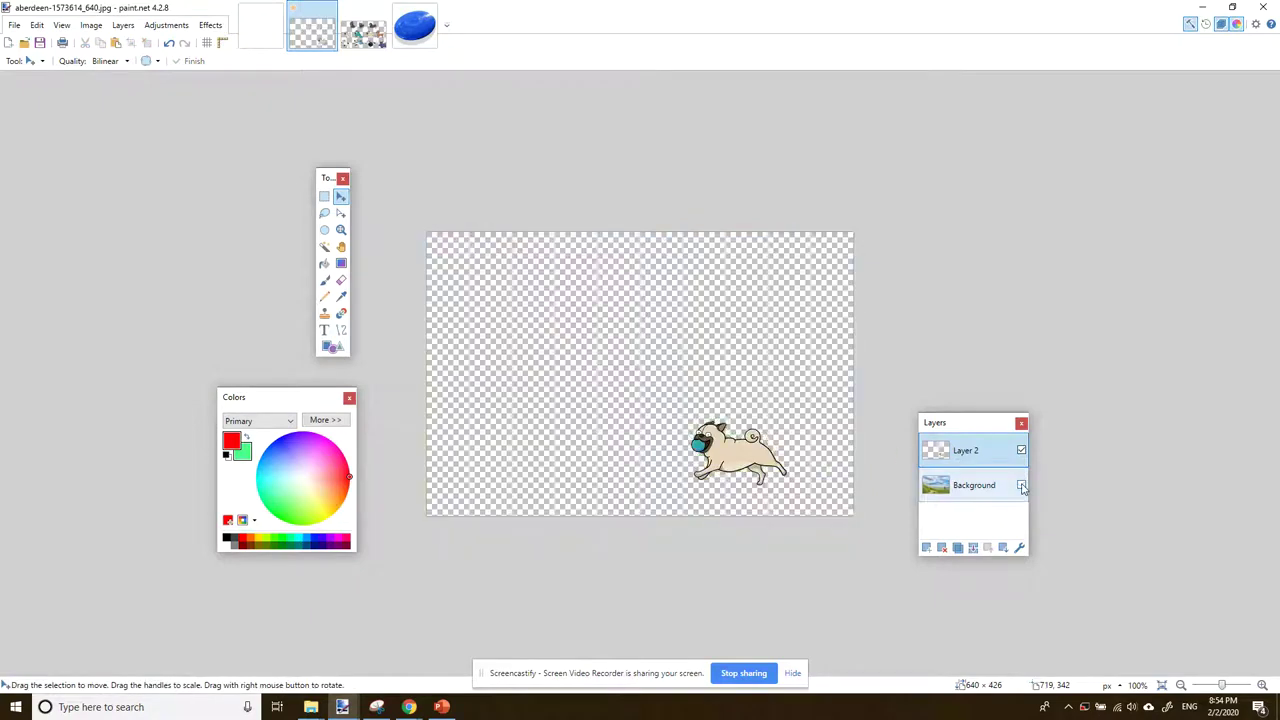
click(1021, 486)
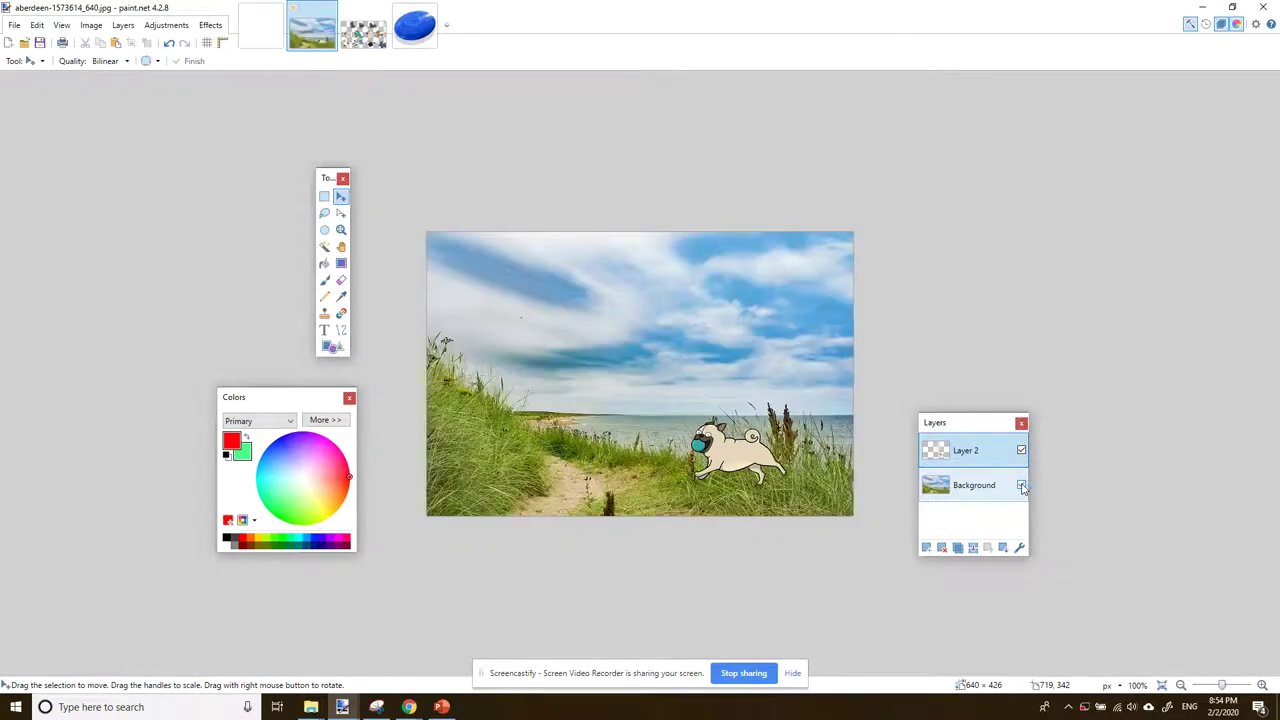
click(415, 25)
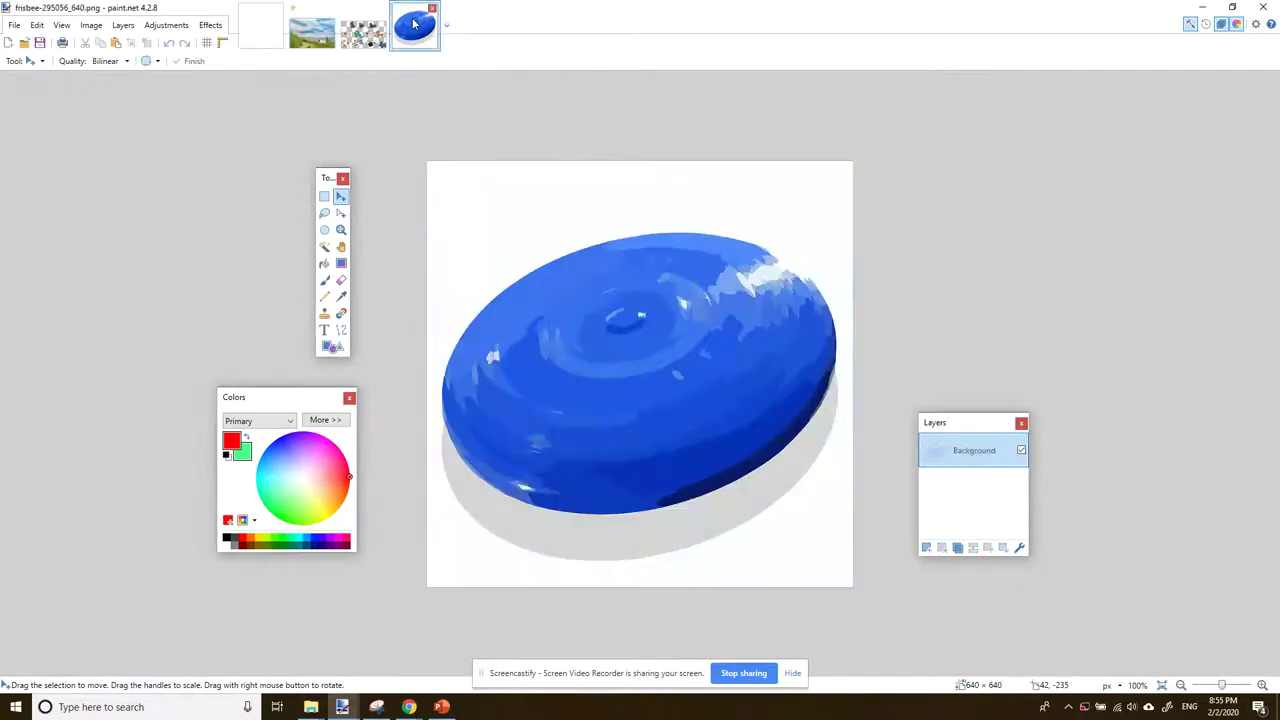
Rectangle-select the entire frisbee image and copy it
click(325, 198)
drag(409, 126, 888, 638)
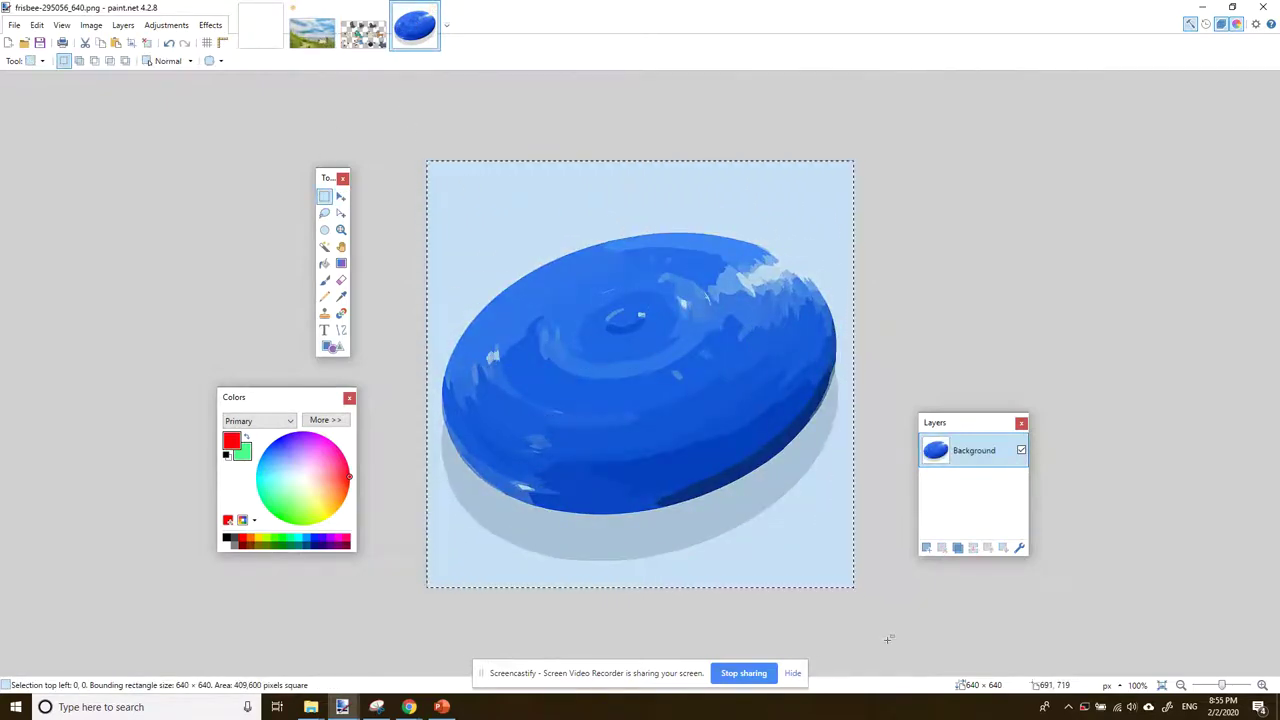
click(36, 25)
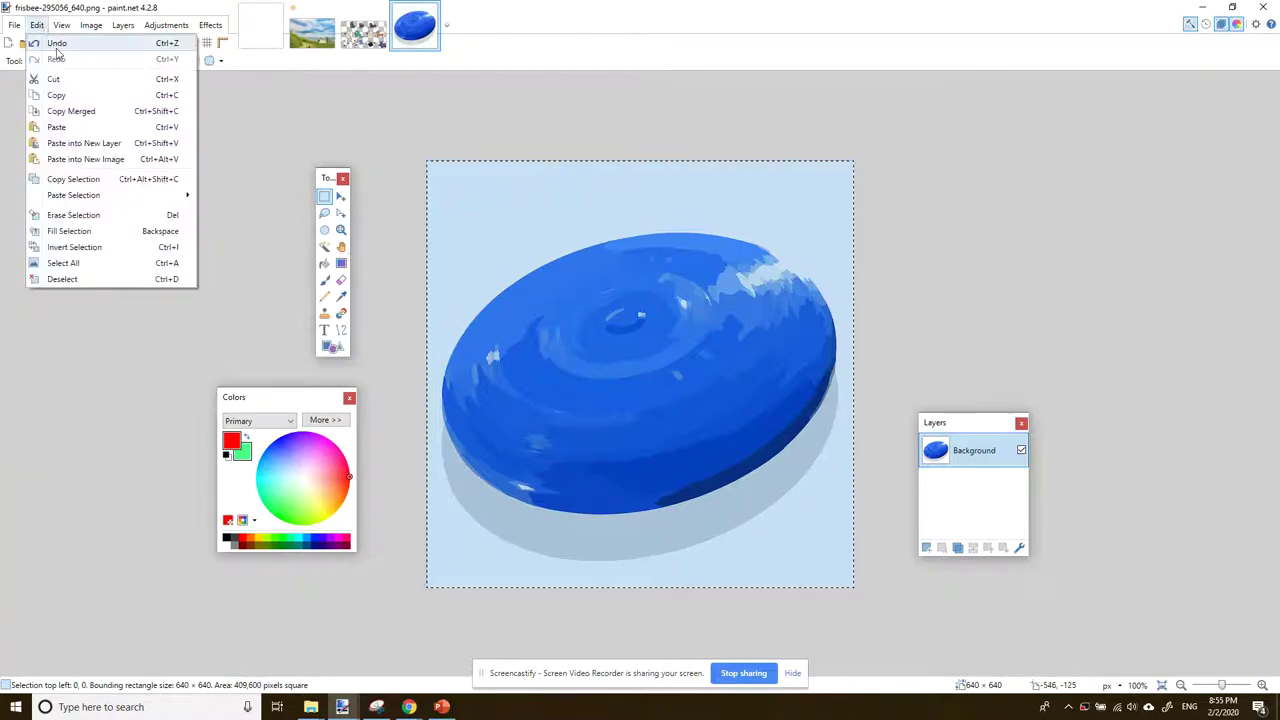
click(78, 96)
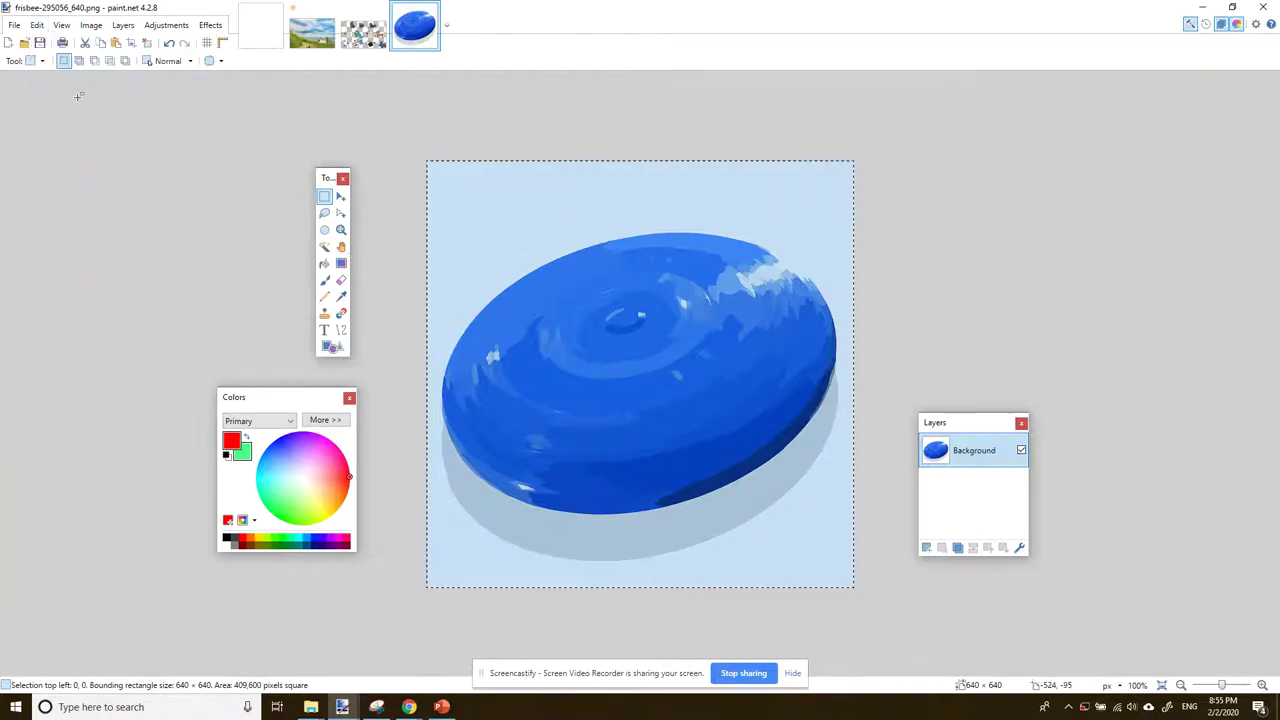
Paste the copied frisbee into a new layer of the beach collage
click(312, 30)
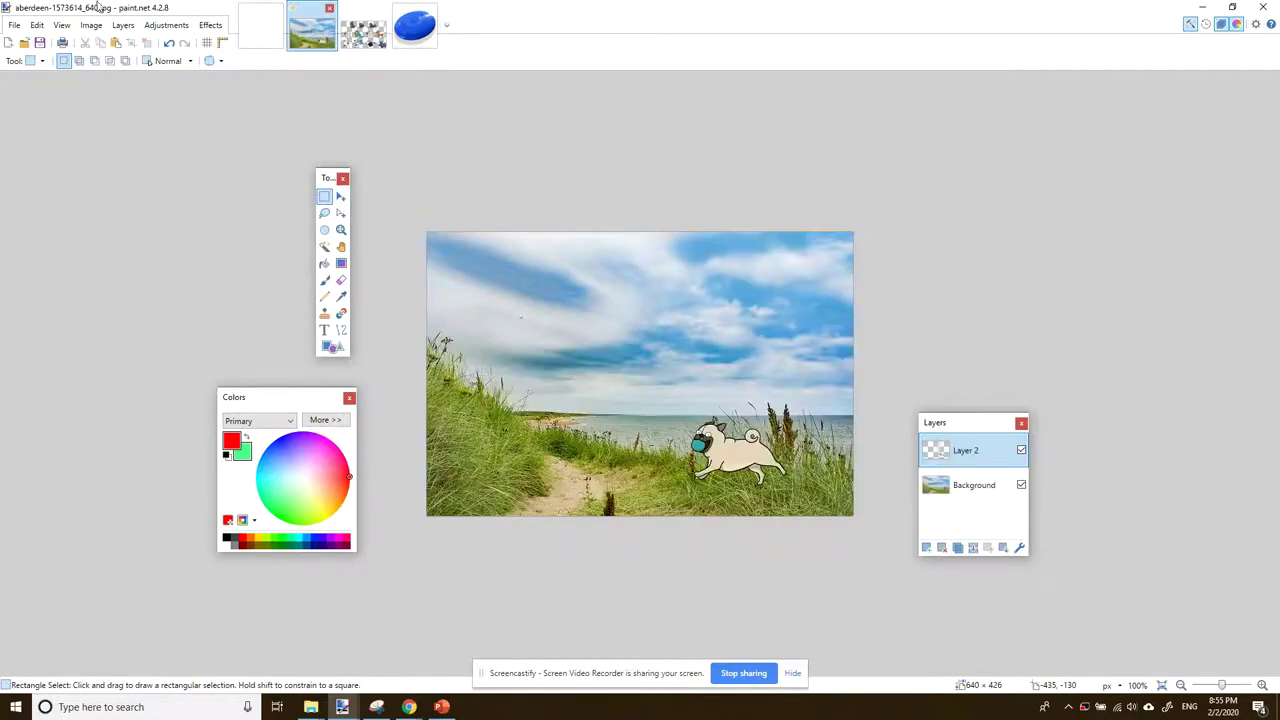
click(36, 26)
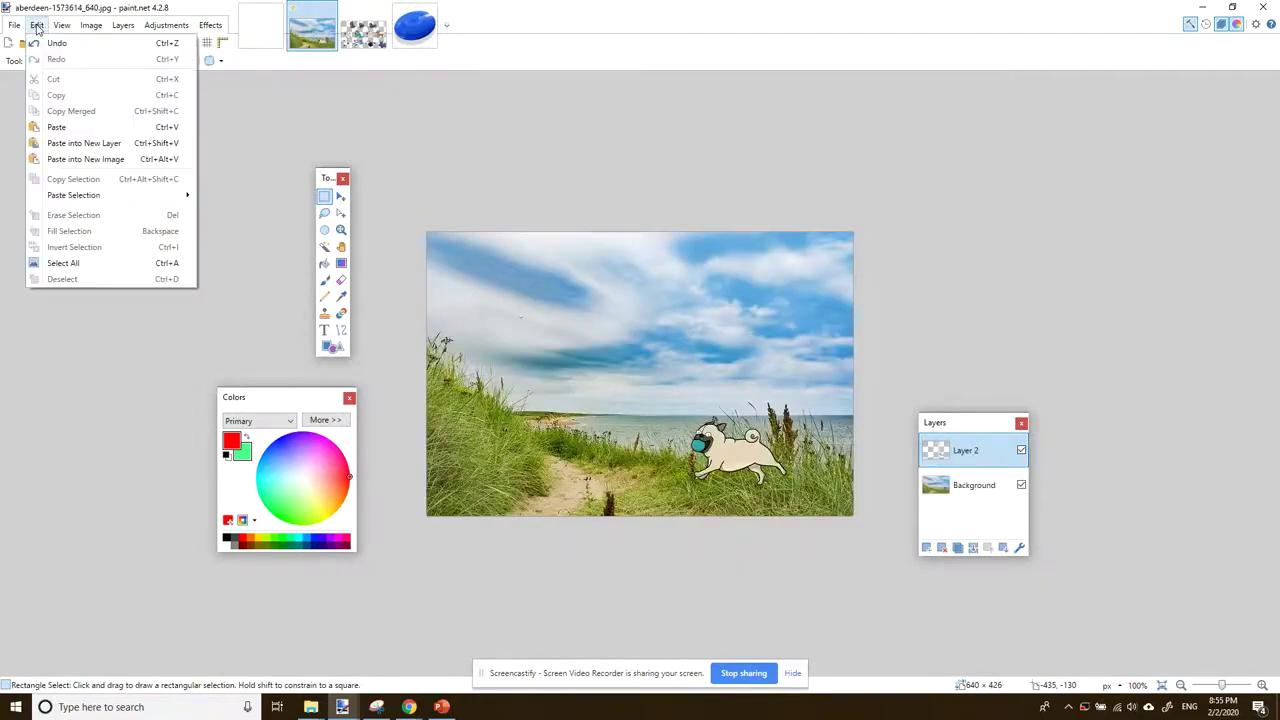
click(131, 148)
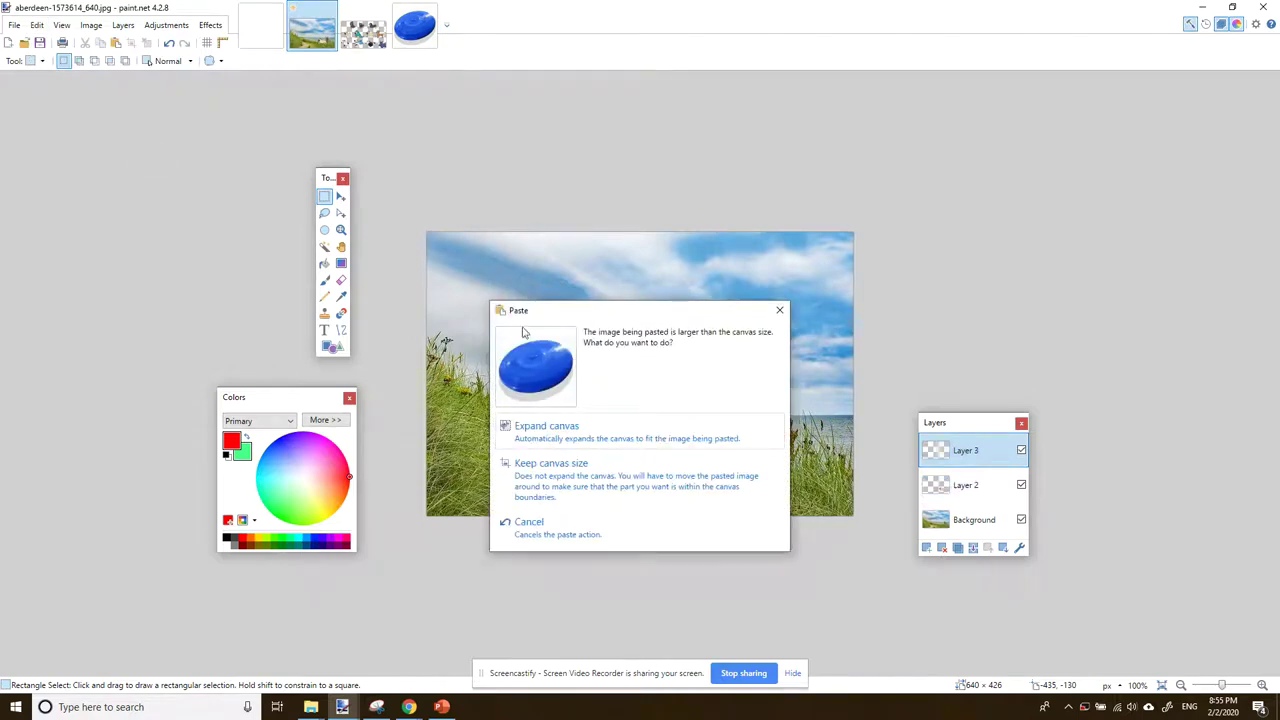
Keep the canvas size, scale the pasted frisbee down, and place it in the sky above the pug
click(593, 485)
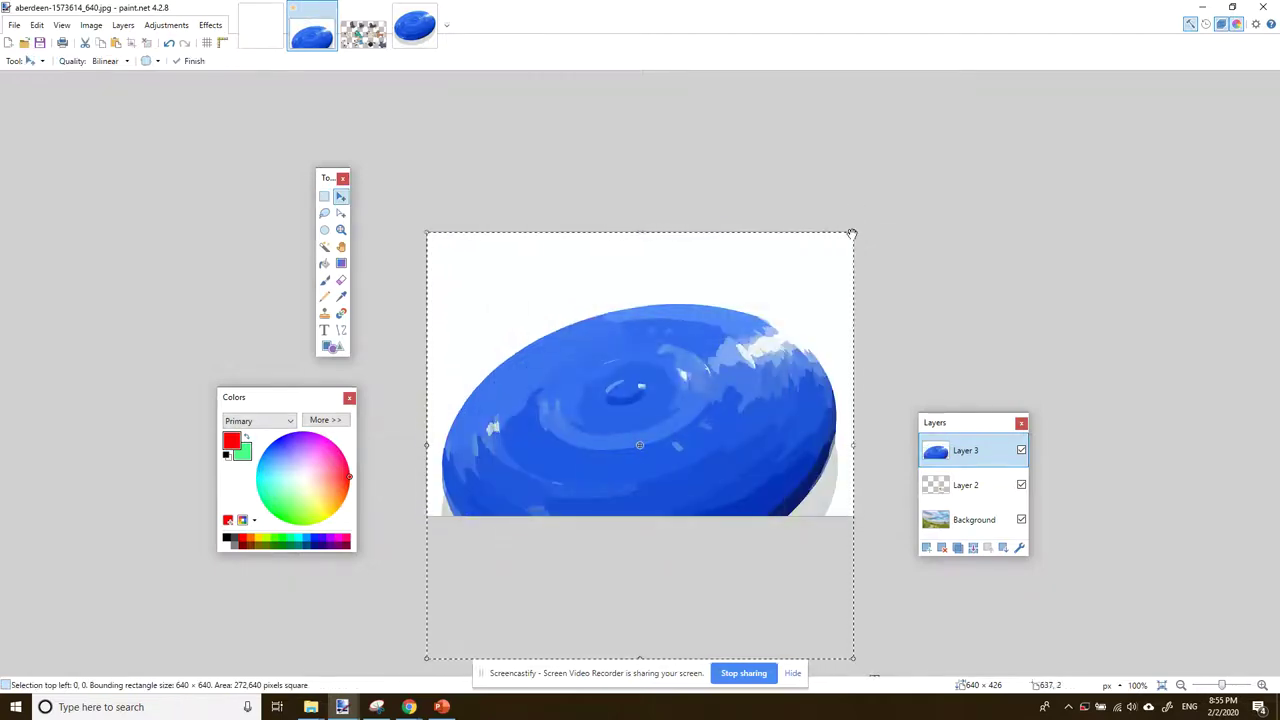
drag(851, 234, 672, 269)
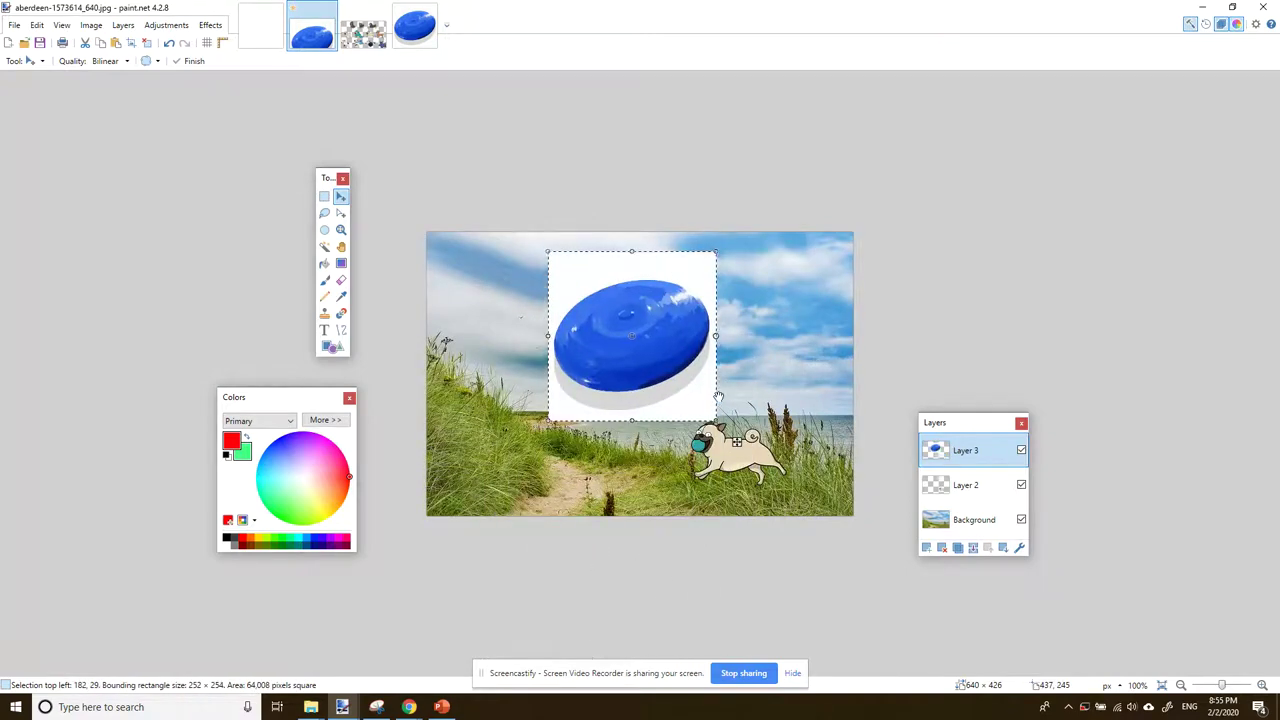
drag(717, 421, 676, 362)
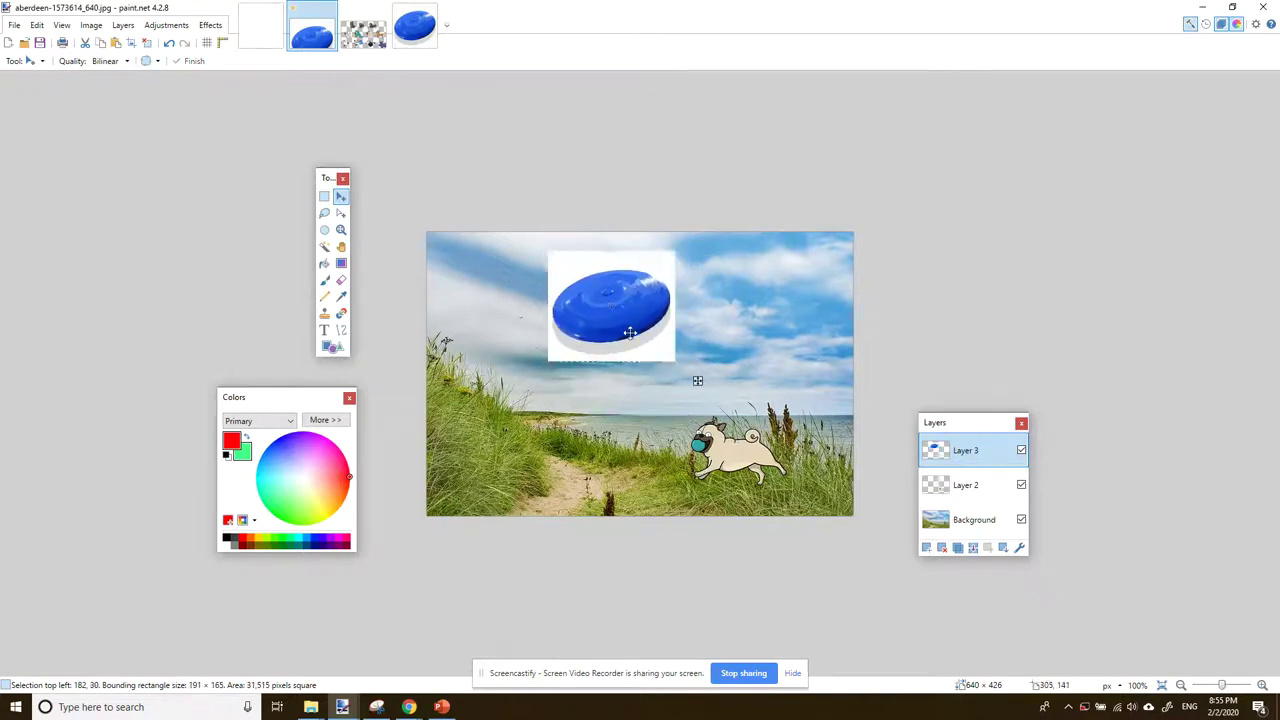
drag(627, 315, 630, 347)
key(ctrl+d)
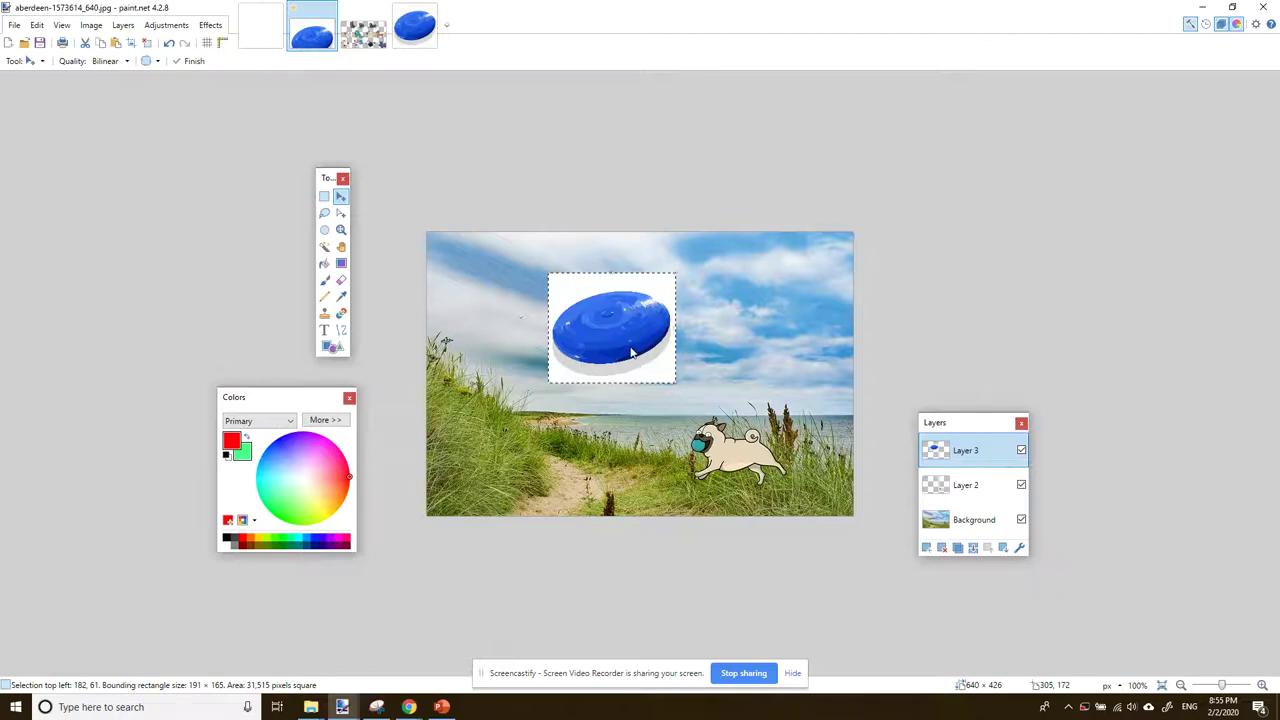
click(1021, 451)
click(1021, 451)
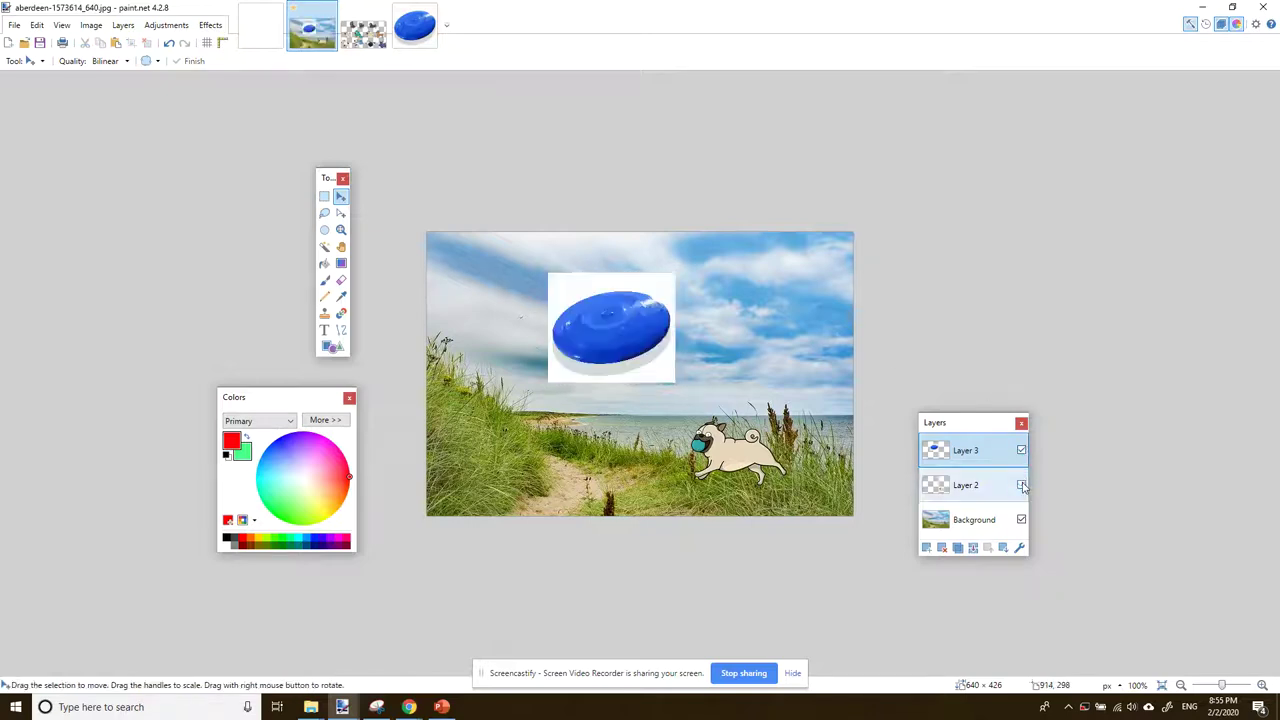
click(1021, 485)
click(1021, 485)
click(1021, 520)
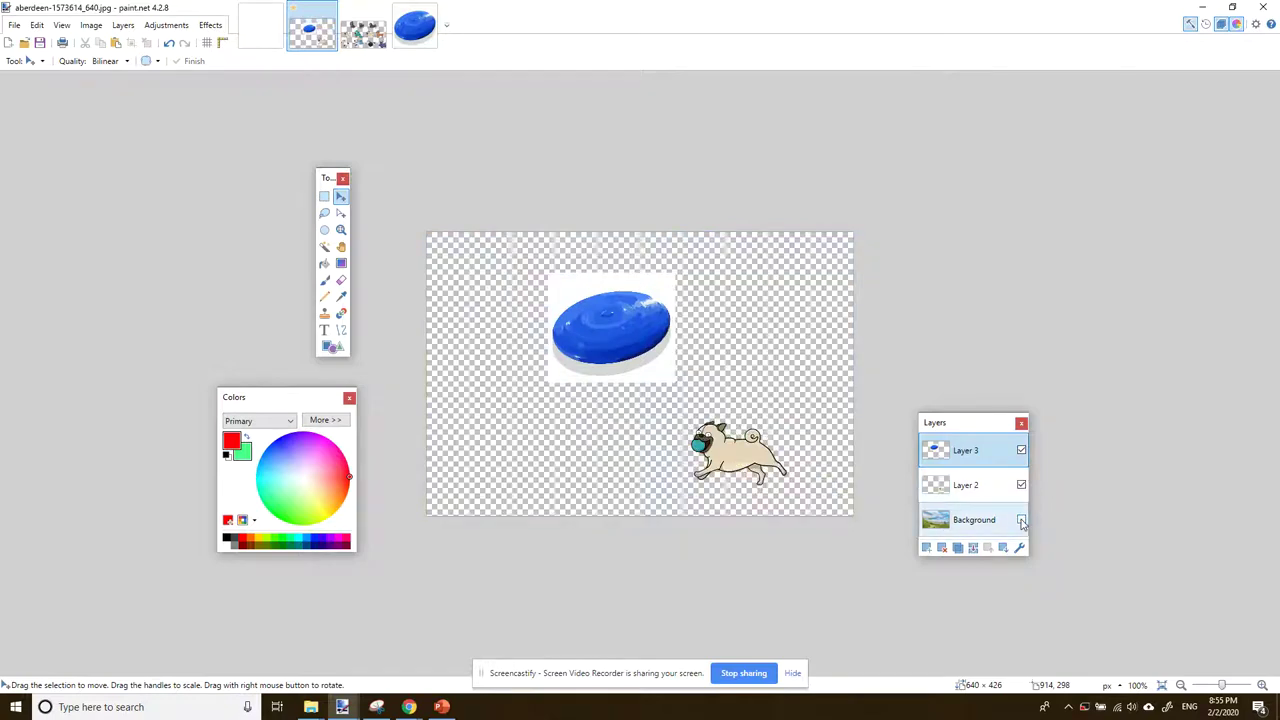
click(1021, 520)
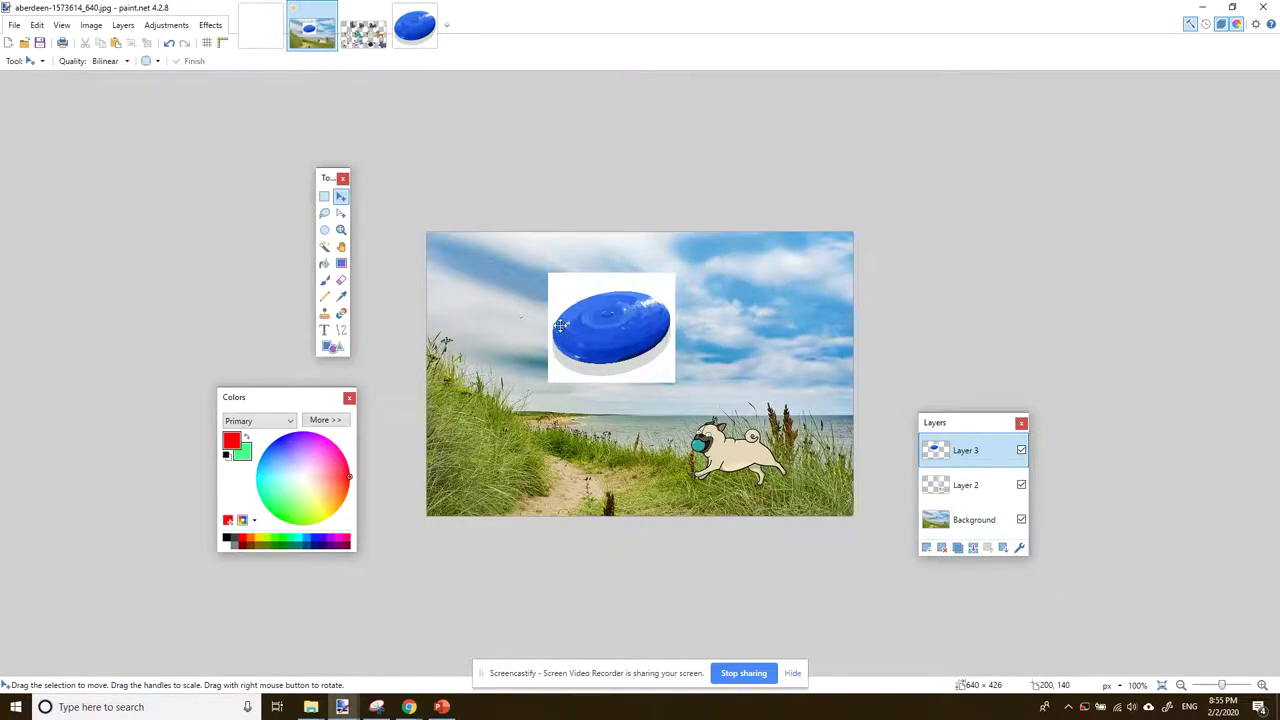
click(325, 249)
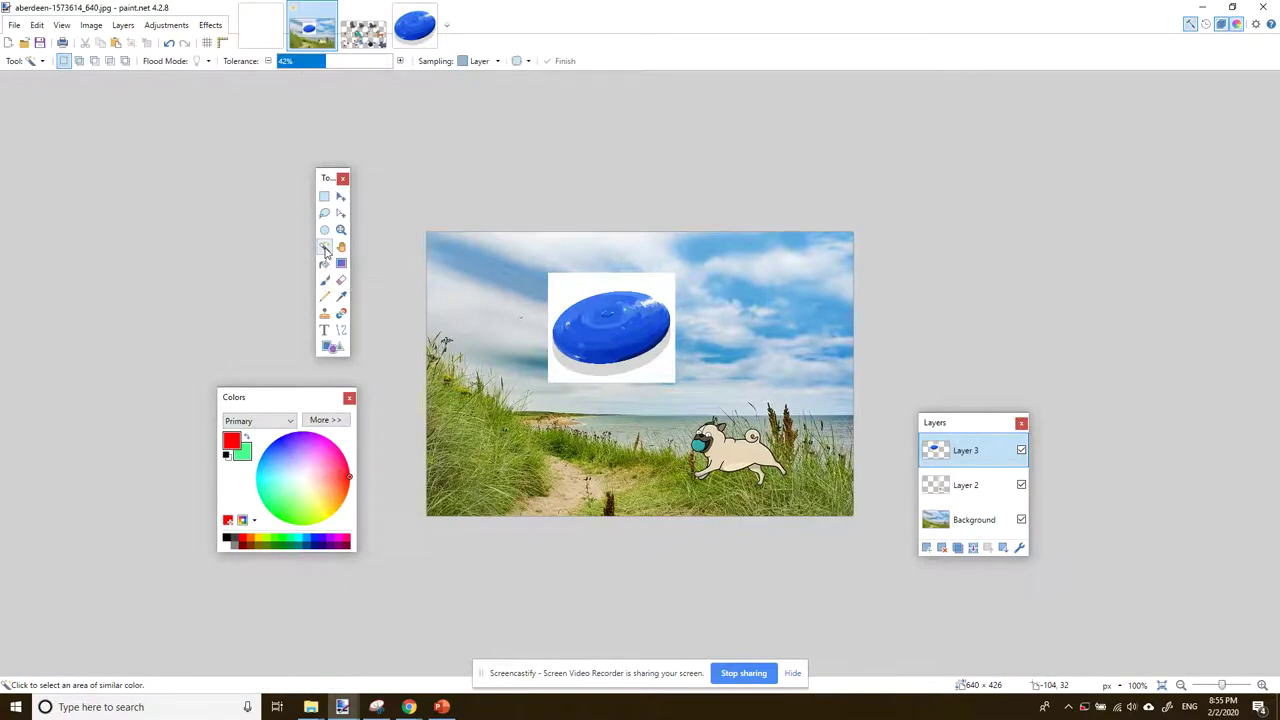
Magic-wand the white area around the frisbee at about 46% tolerance and delete it
click(567, 286)
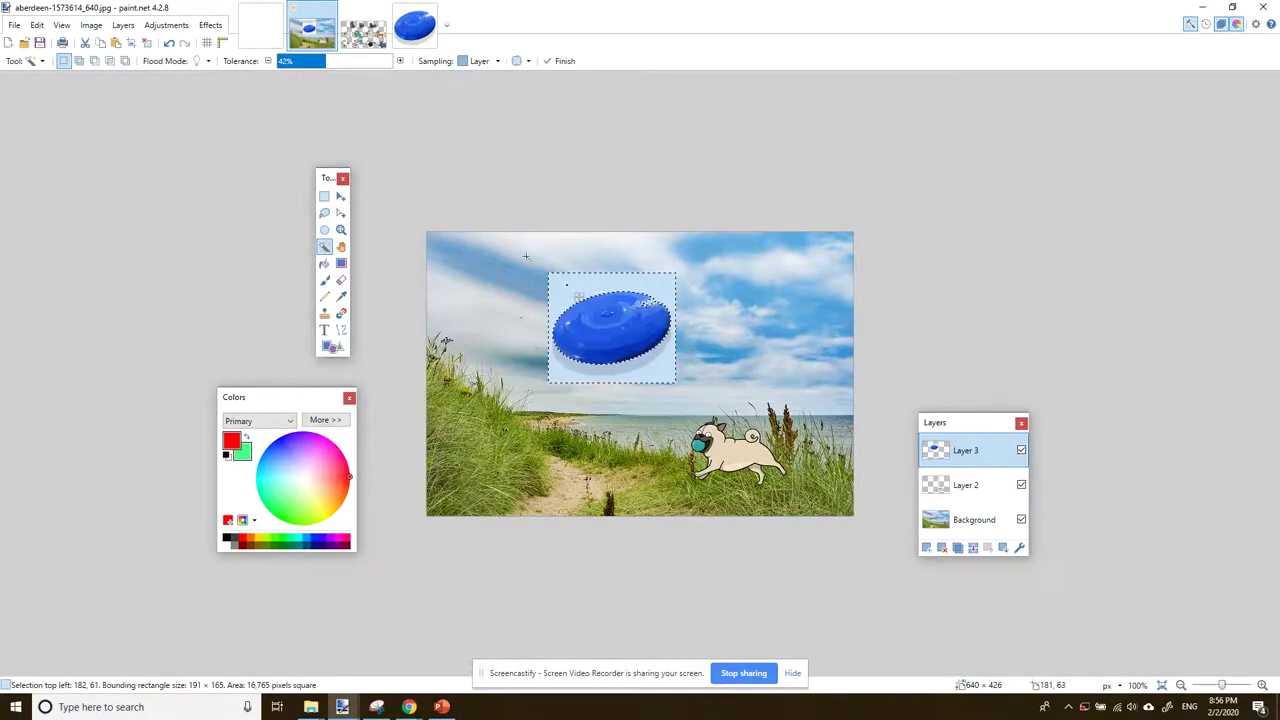
click(330, 62)
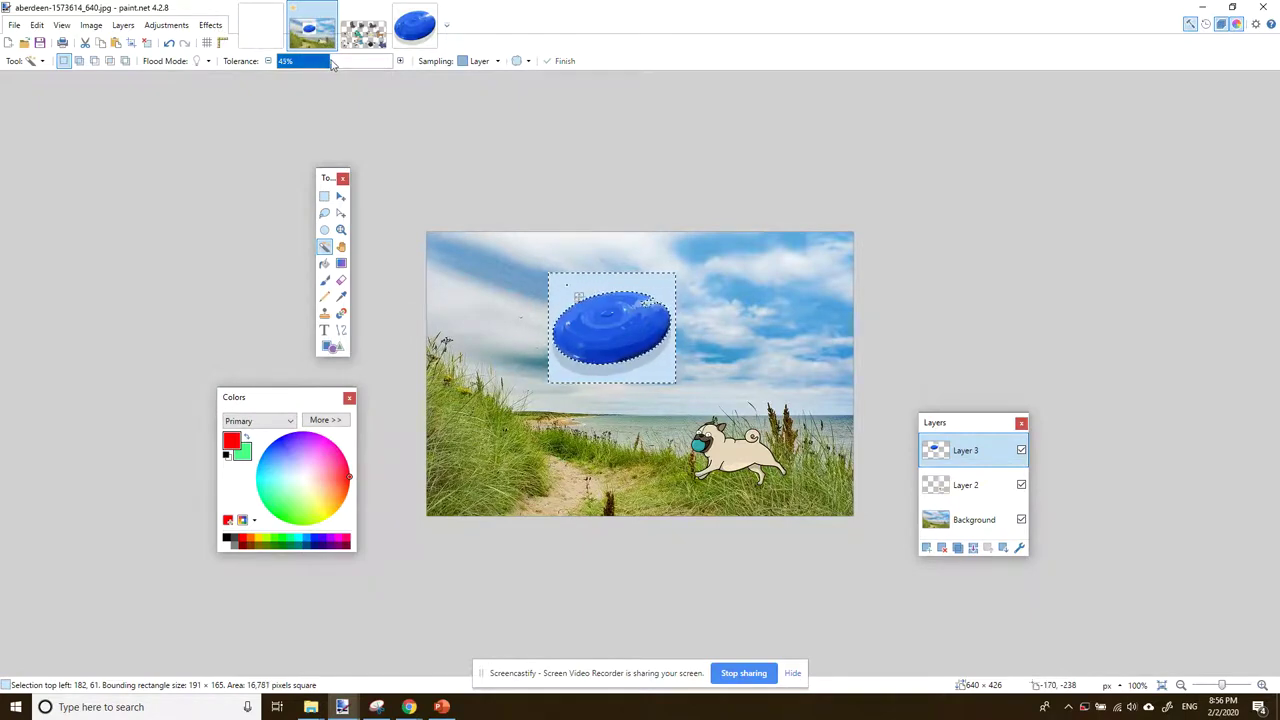
drag(330, 62, 393, 65)
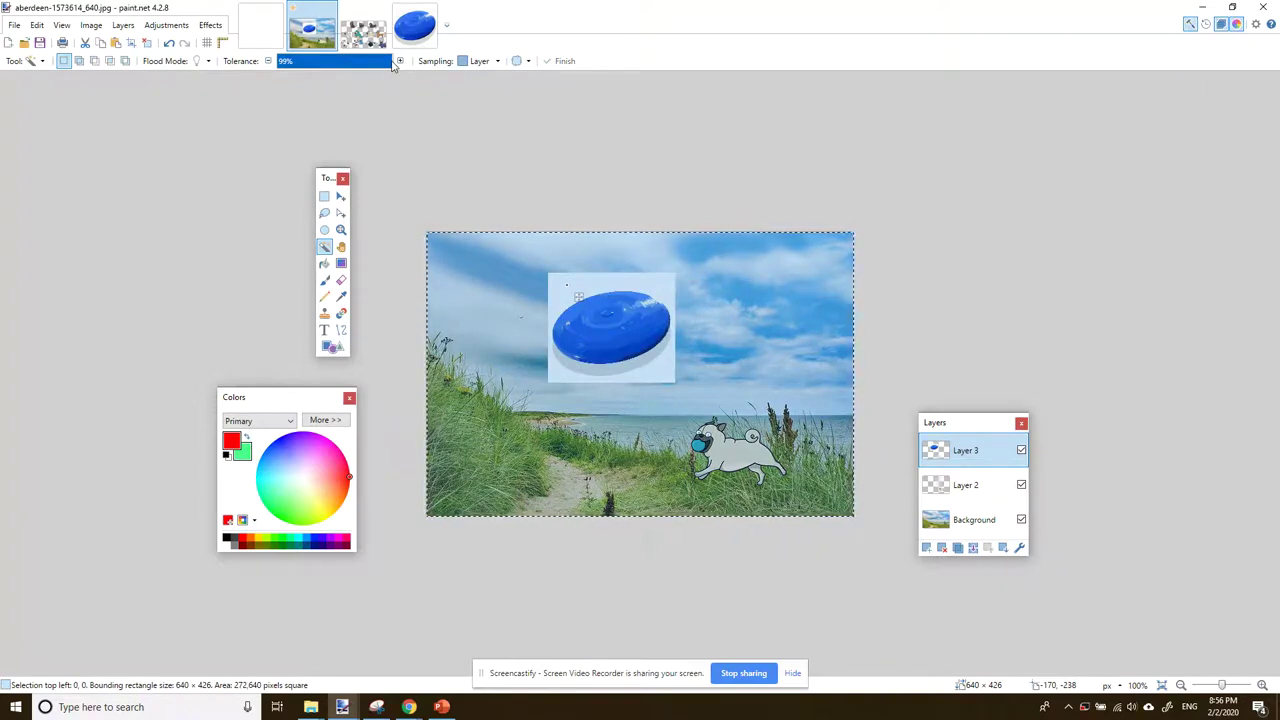
drag(393, 65, 333, 66)
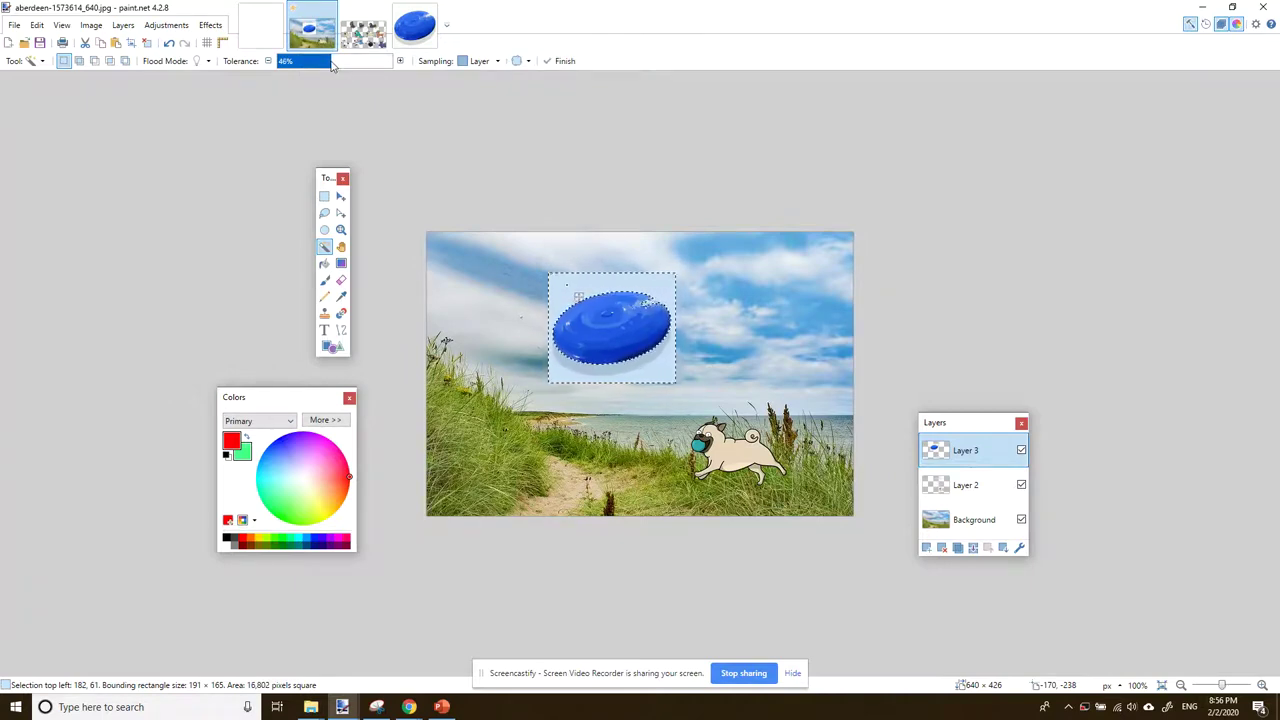
key(ctrl+d)
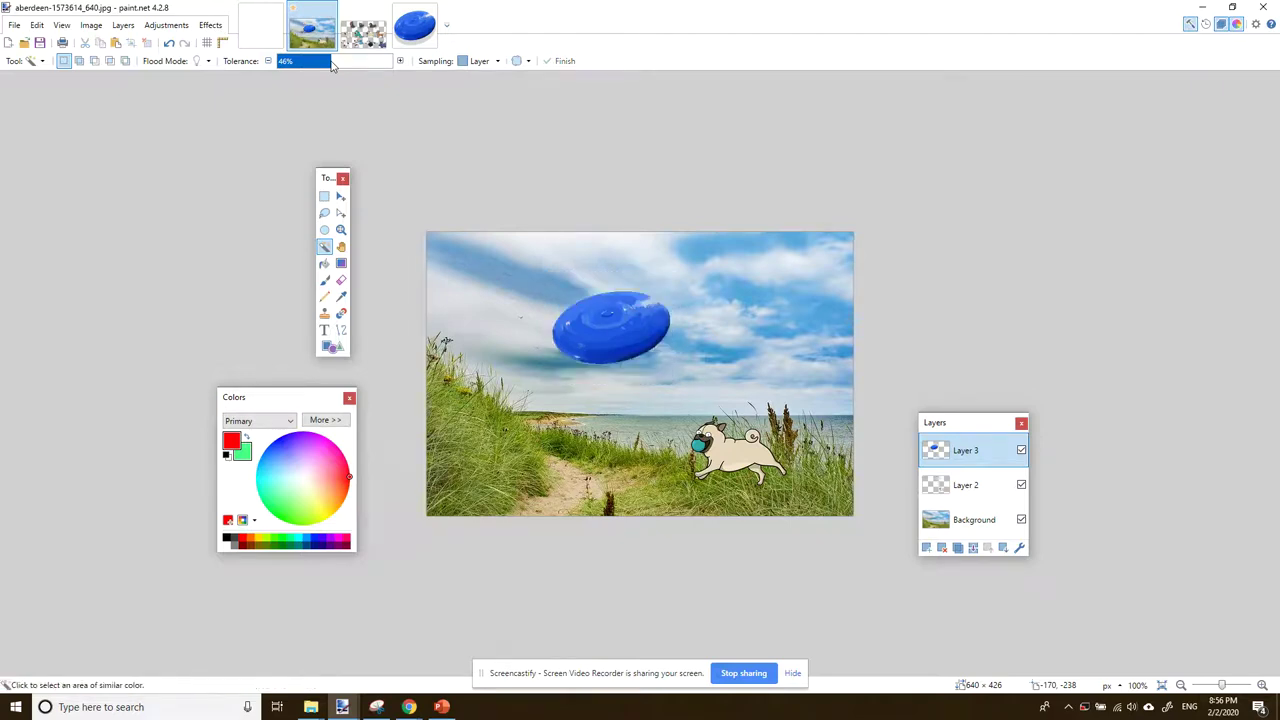
Use Move Selected Pixels to drag the cut-out frisbee up and to the left in the sky
click(340, 196)
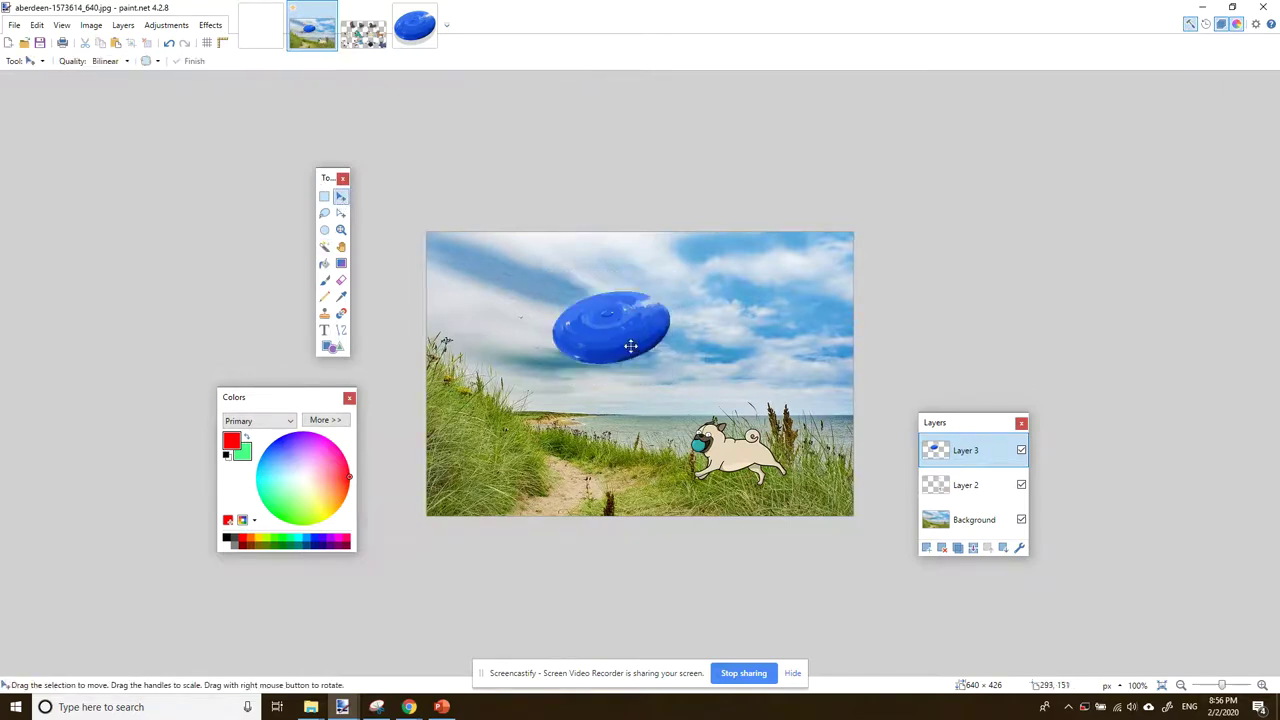
drag(631, 346, 588, 323)
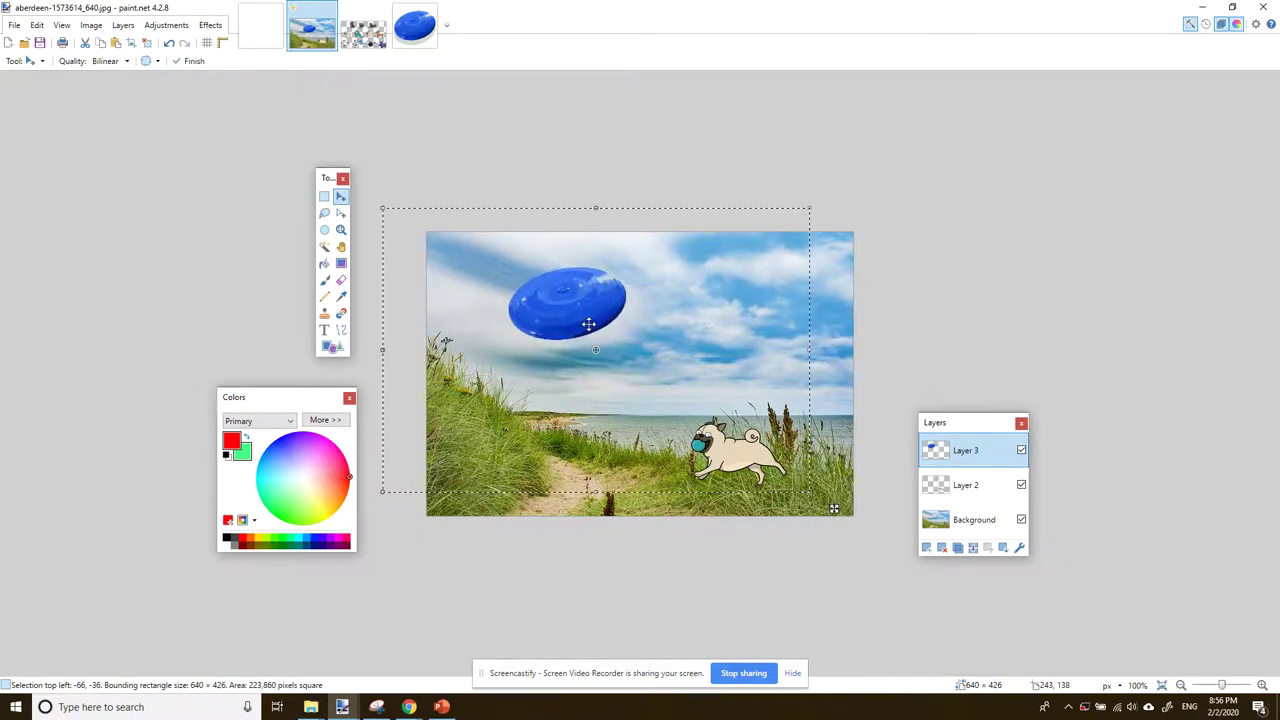
key(ctrl+d)
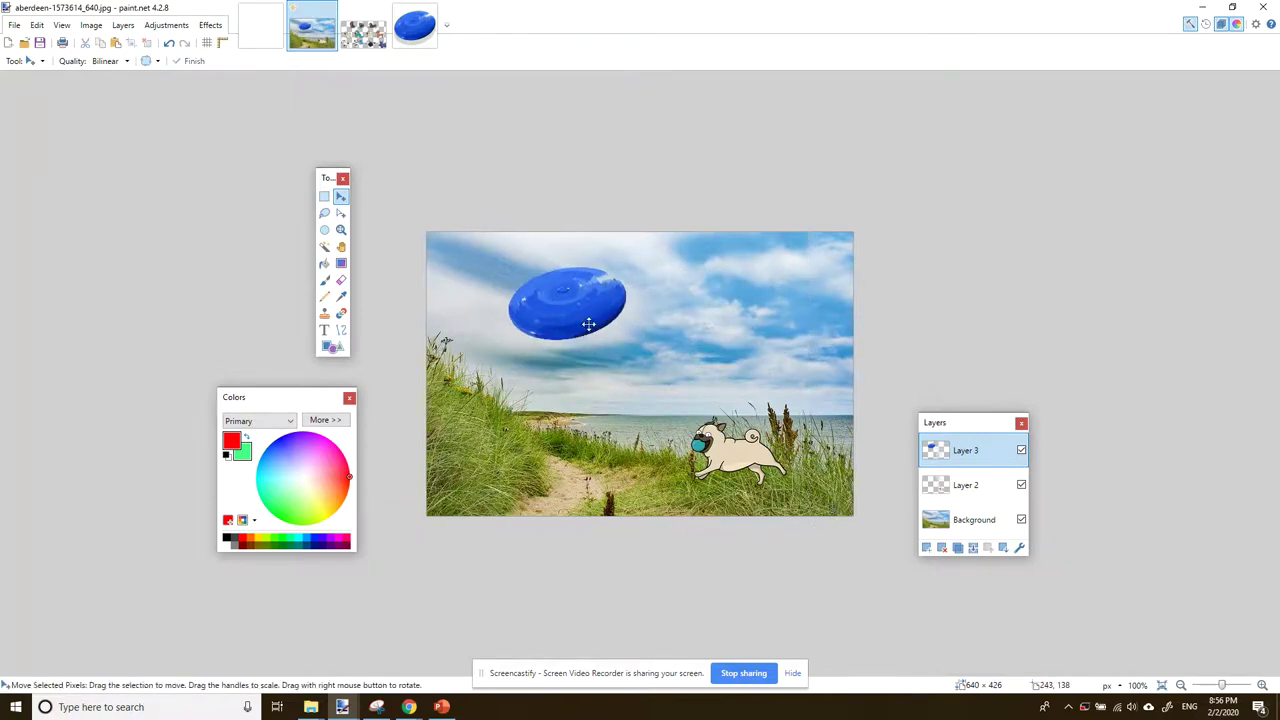